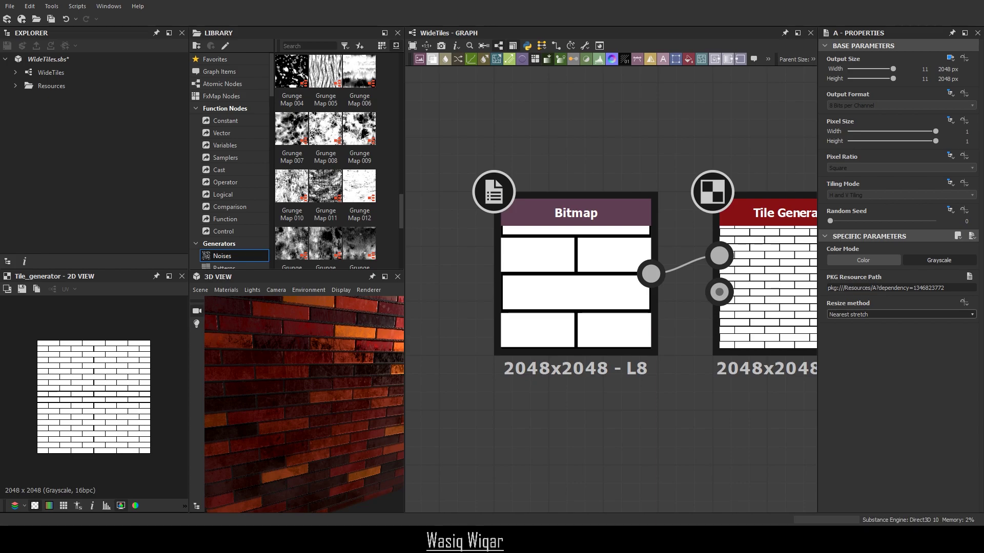
# Examine the brick pattern of the Bitmap node and the Tile Generator node it feeds.
pyautogui.moveTo(292, 361); pyautogui.dragTo(340, 352)
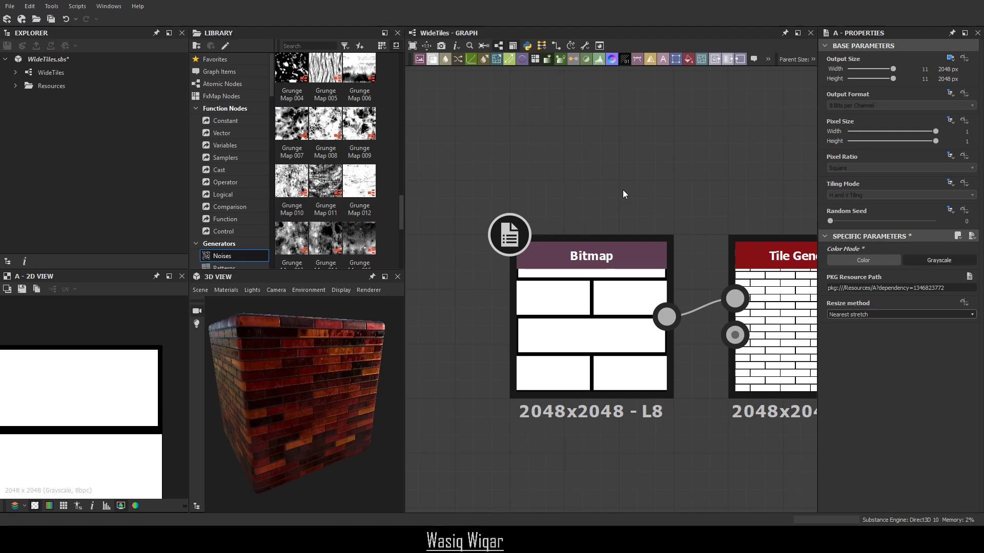
pyautogui.moveTo(562, 329)
pyautogui.mouseDown()
pyautogui.moveTo(561, 305)
pyautogui.moveTo(560, 328)
pyautogui.moveTo(535, 326)
pyautogui.moveTo(529, 299)
pyautogui.moveTo(559, 311)
pyautogui.mouseUp()
pyautogui.scroll(-2, 547, 367)
pyautogui.click(542, 454)
pyautogui.press('f')
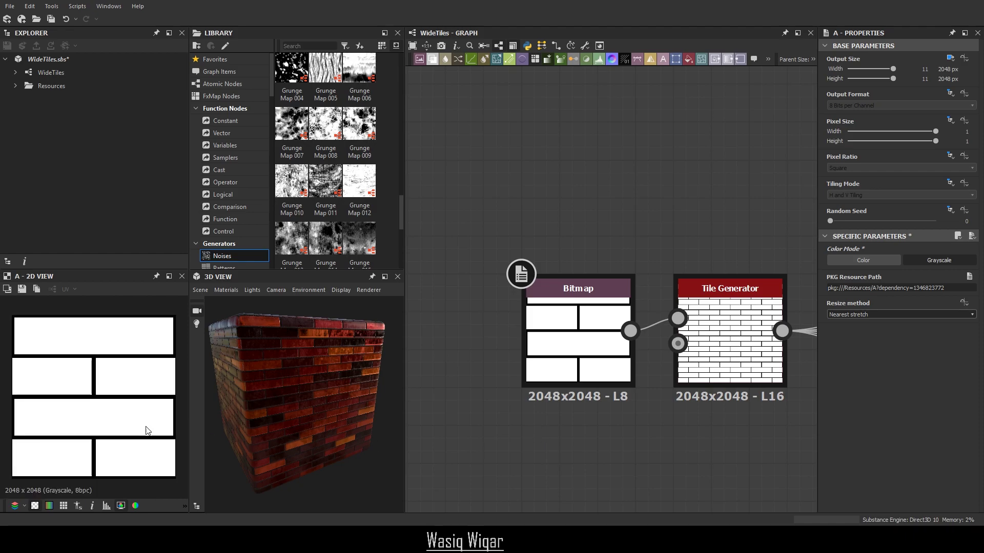
pyautogui.click(620, 281)
pyautogui.moveTo(656, 245); pyautogui.dragTo(600, 243, button='middle')
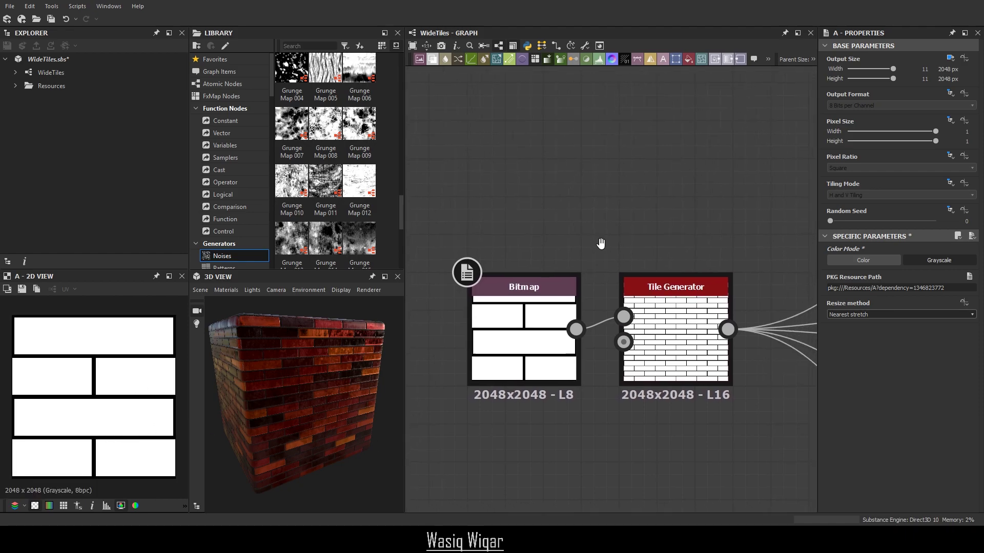
pyautogui.moveTo(705, 268); pyautogui.dragTo(577, 244, button='middle')
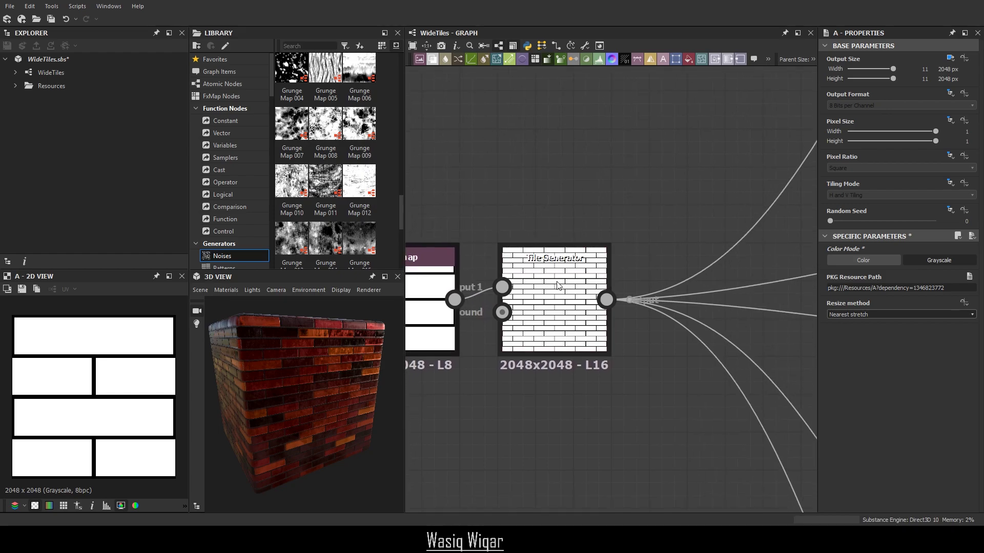
# Follow the Tile Generator's output to the Base Color frame and inspect the Flood Fill node's parameters and output image.
pyautogui.scroll(-1, 558, 286)
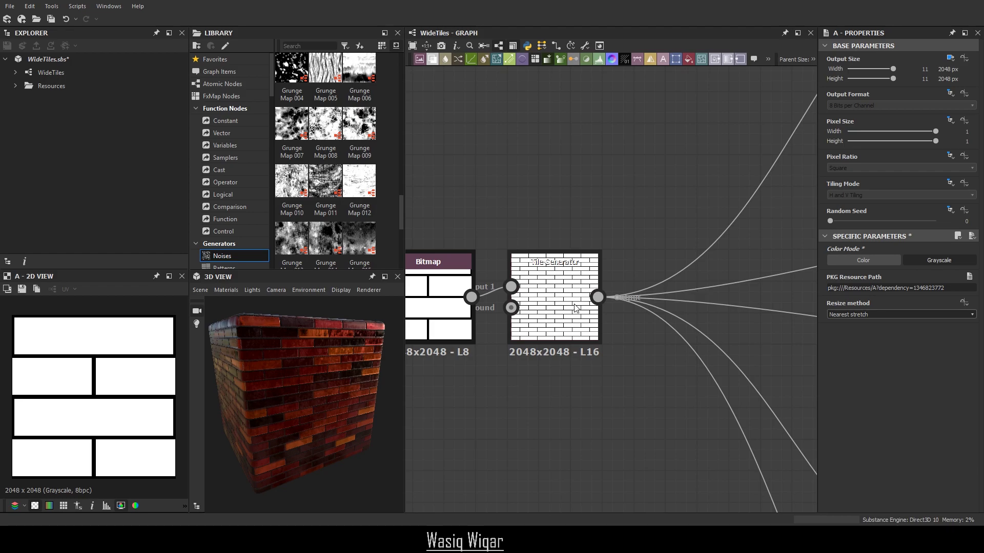
pyautogui.scroll(-5, 574, 305)
pyautogui.moveTo(646, 255); pyautogui.dragTo(490, 336, button='middle')
pyautogui.scroll(-2, 532, 231)
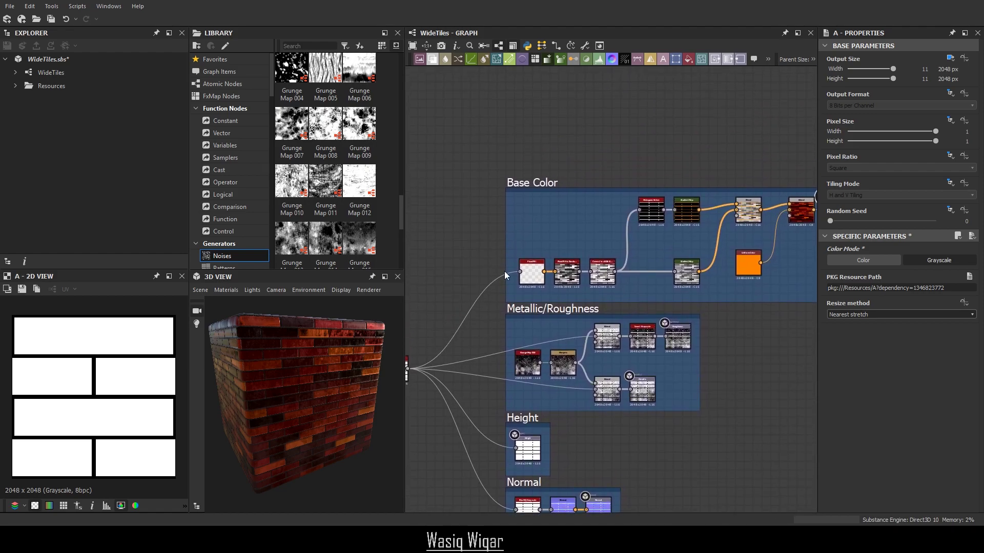
pyautogui.scroll(6, 504, 272)
pyautogui.scroll(3, 521, 275)
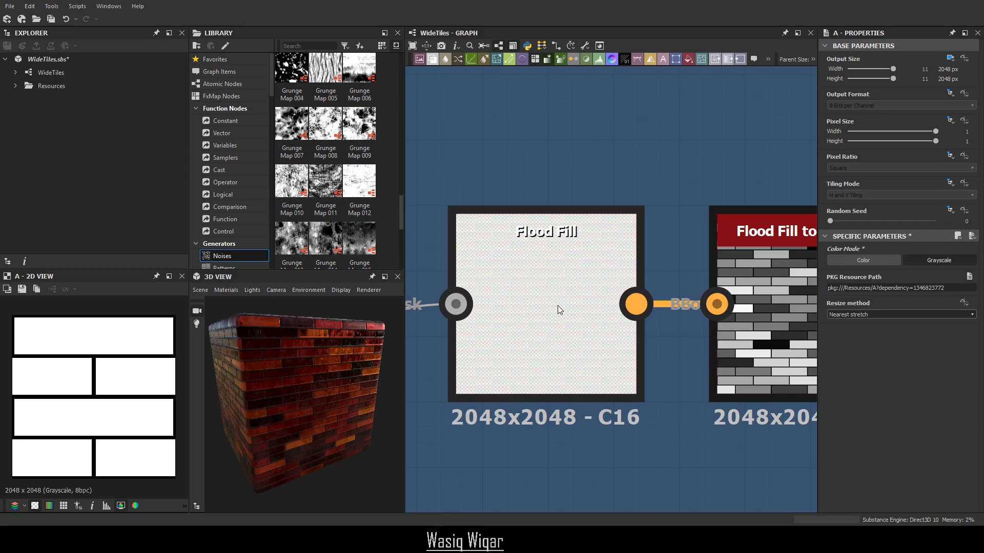
pyautogui.click(556, 308)
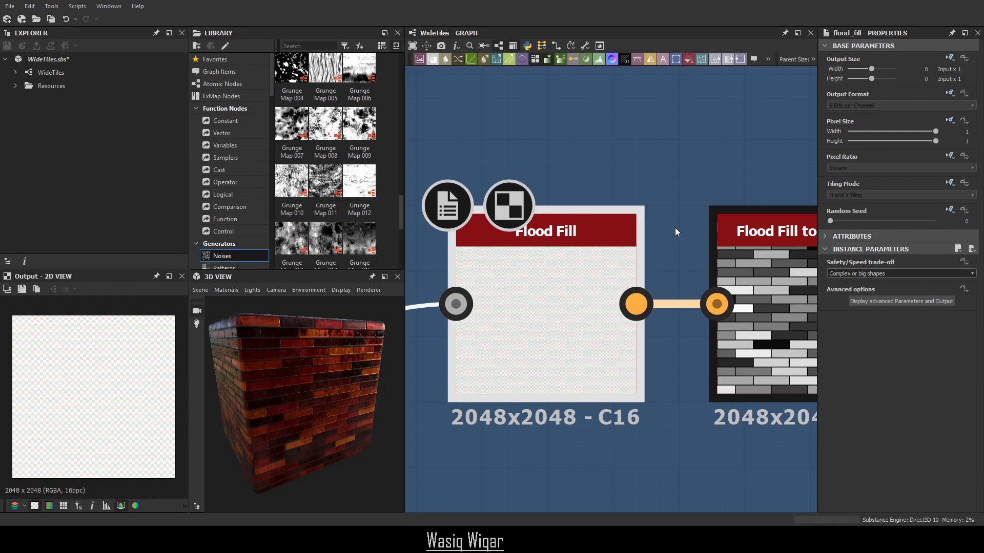
pyautogui.scroll(3, 86, 401)
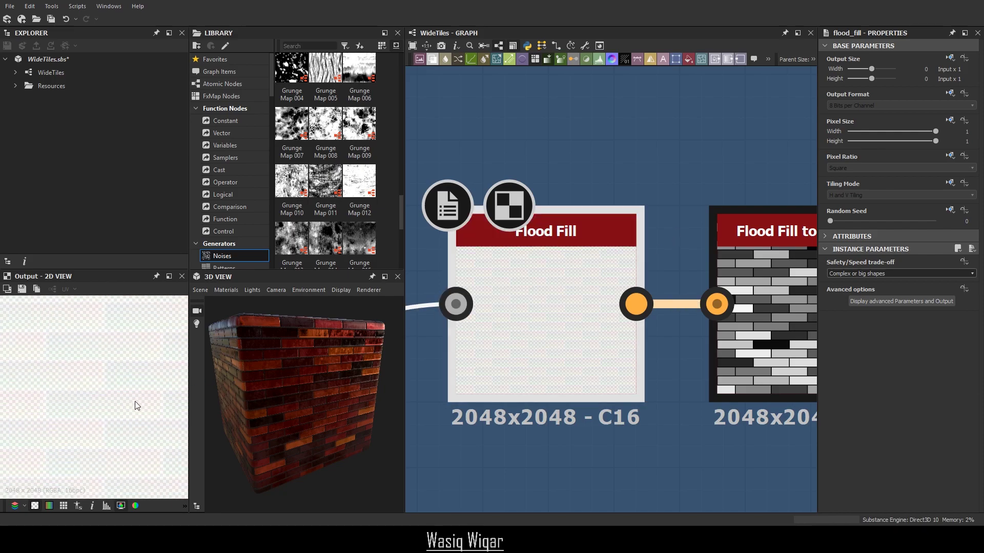
# Inspect the random grayscale node after Flood Fill and the Convert to sRGB node it feeds.
pyautogui.moveTo(569, 313); pyautogui.dragTo(472, 328, button='middle')
pyautogui.scroll(-2, 475, 331)
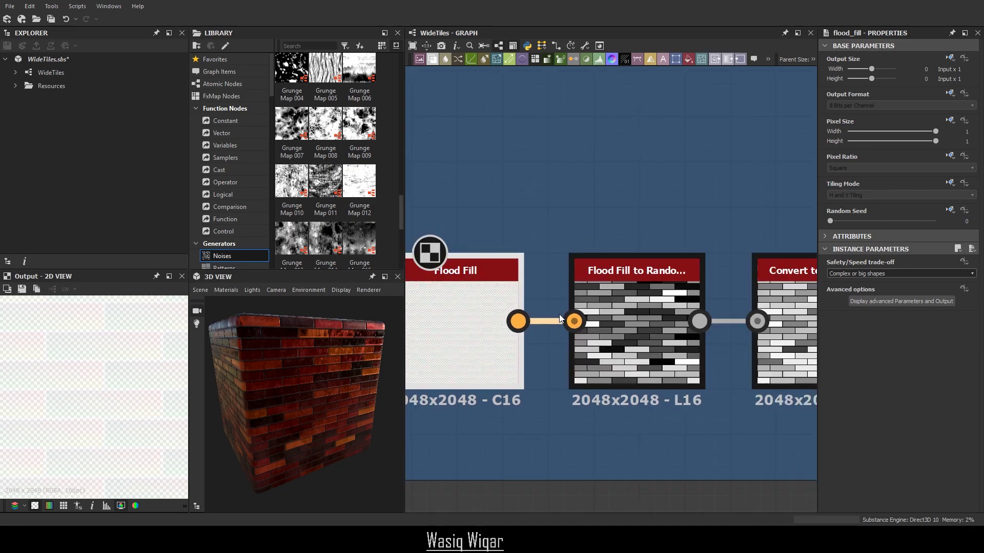
pyautogui.moveTo(659, 322); pyautogui.dragTo(562, 359, button='middle')
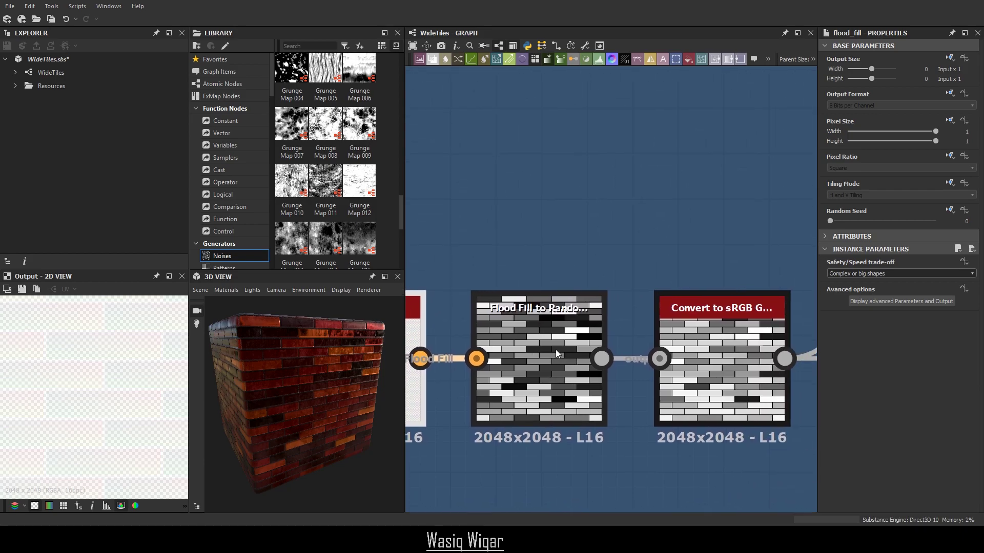
pyautogui.click(545, 327)
pyautogui.moveTo(606, 275); pyautogui.dragTo(579, 225, button='middle')
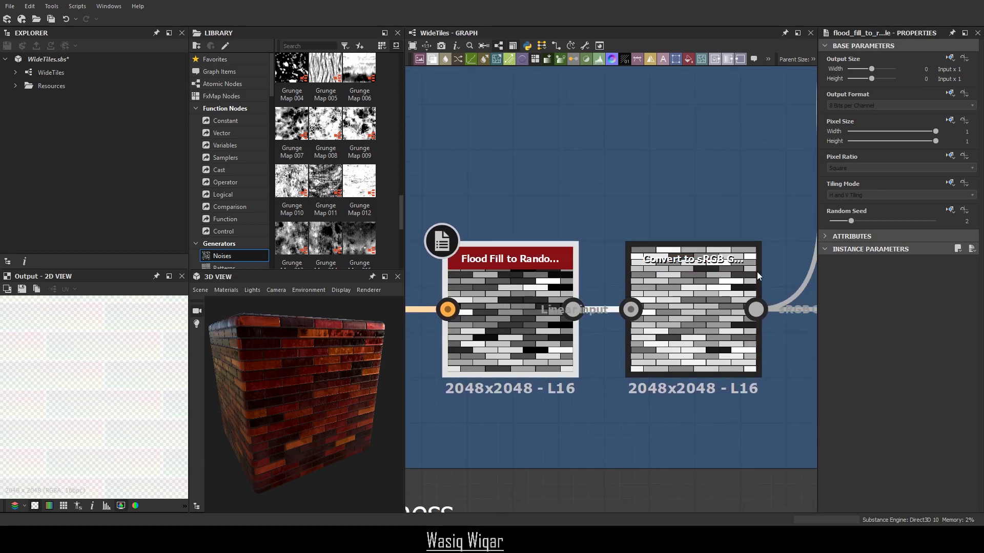
pyautogui.click(725, 270)
pyautogui.scroll(2, 515, 278)
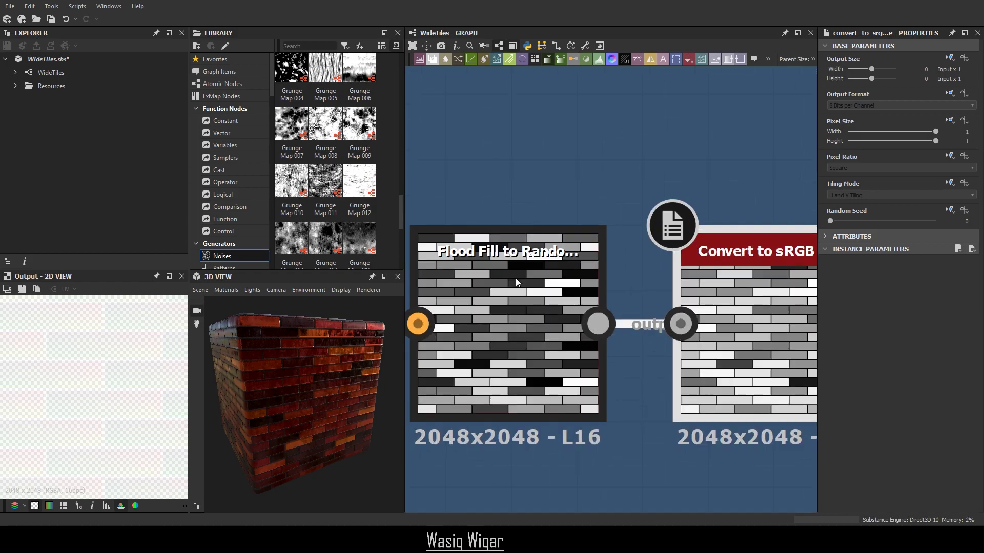
# Set the Range of the Histogram Select node in the Base Color frame to 0.01.
pyautogui.scroll(-6, 570, 293)
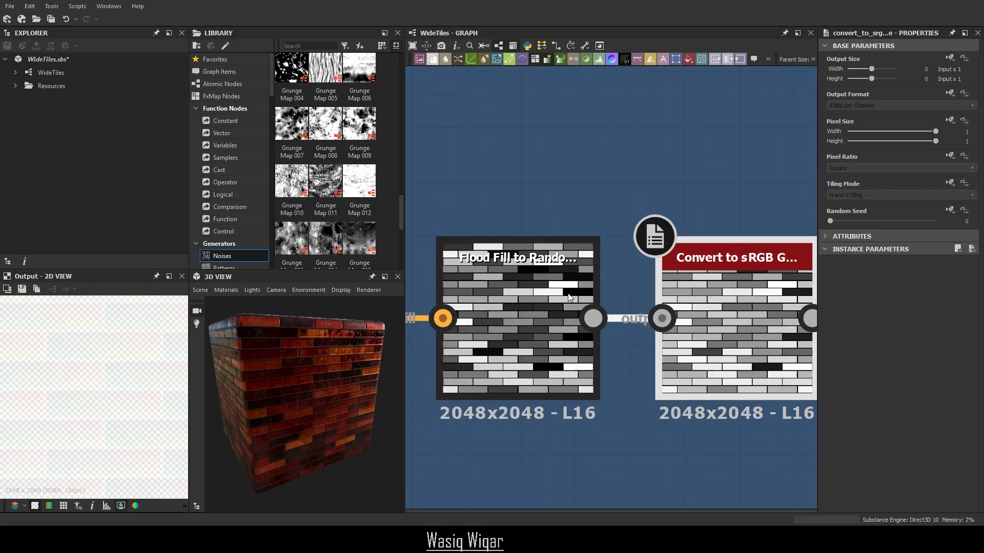
pyautogui.moveTo(535, 333); pyautogui.dragTo(660, 205)
pyautogui.click(681, 215)
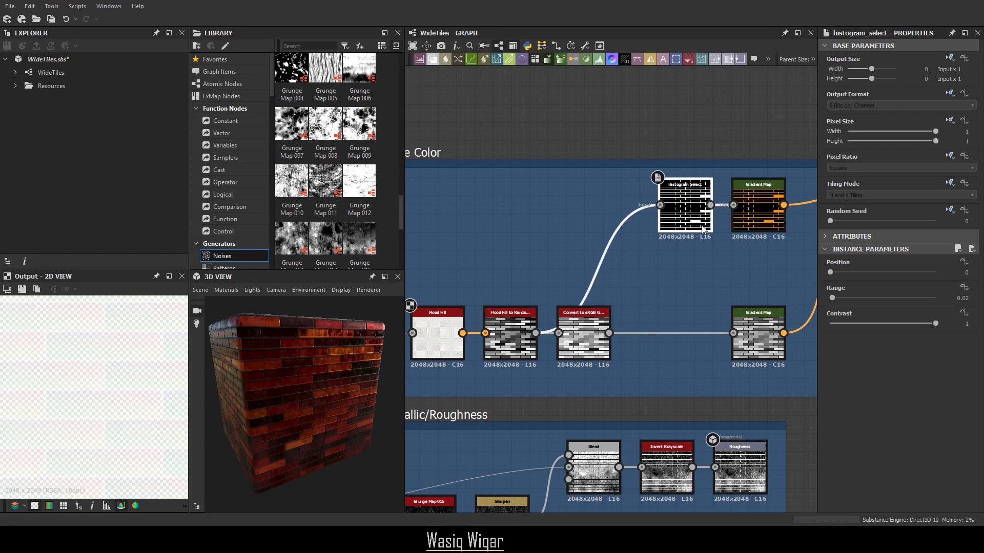
pyautogui.scroll(3, 788, 150)
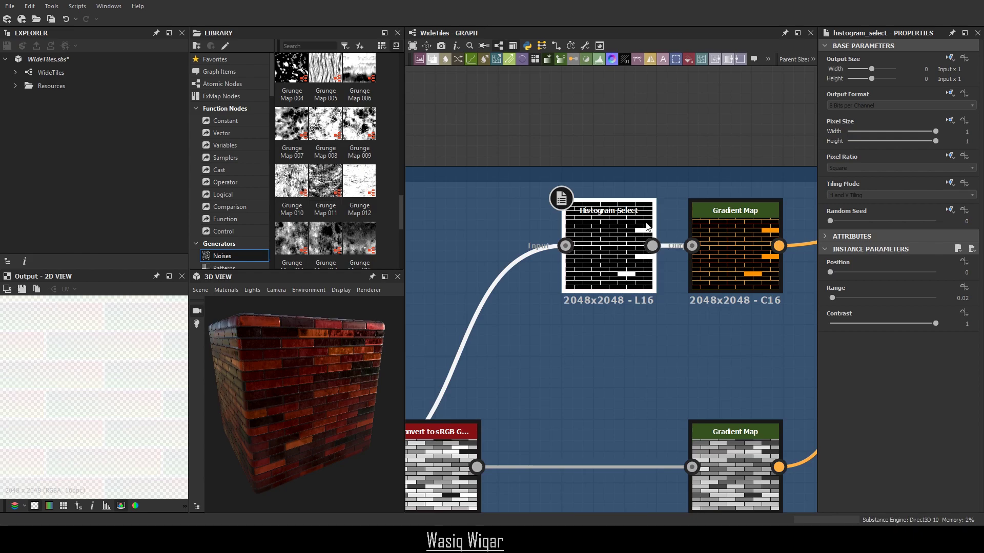
pyautogui.moveTo(579, 317); pyautogui.dragTo(617, 252, button='middle')
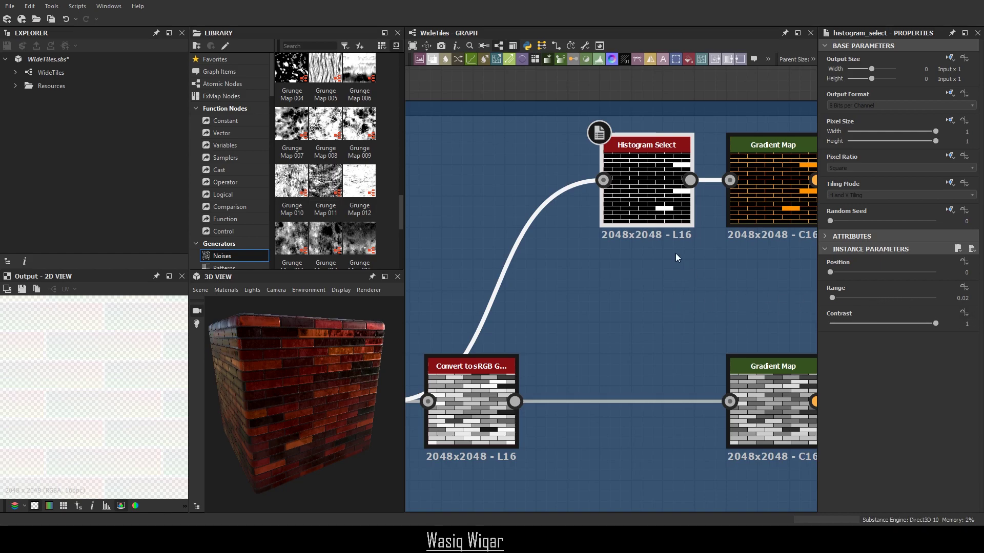
pyautogui.click(969, 298)
pyautogui.write('0.01')
pyautogui.press('Return')
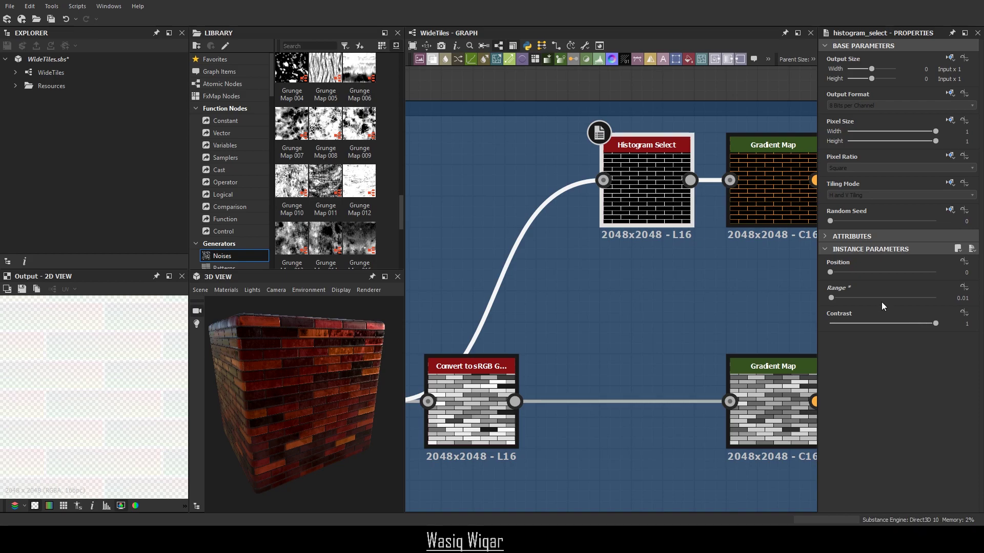
# Move the Convert to sRGB node and the lower Gradient Map node closer together in the Base Color frame.
pyautogui.moveTo(617, 303); pyautogui.dragTo(668, 229, button='middle')
pyautogui.scroll(-1, 582, 273)
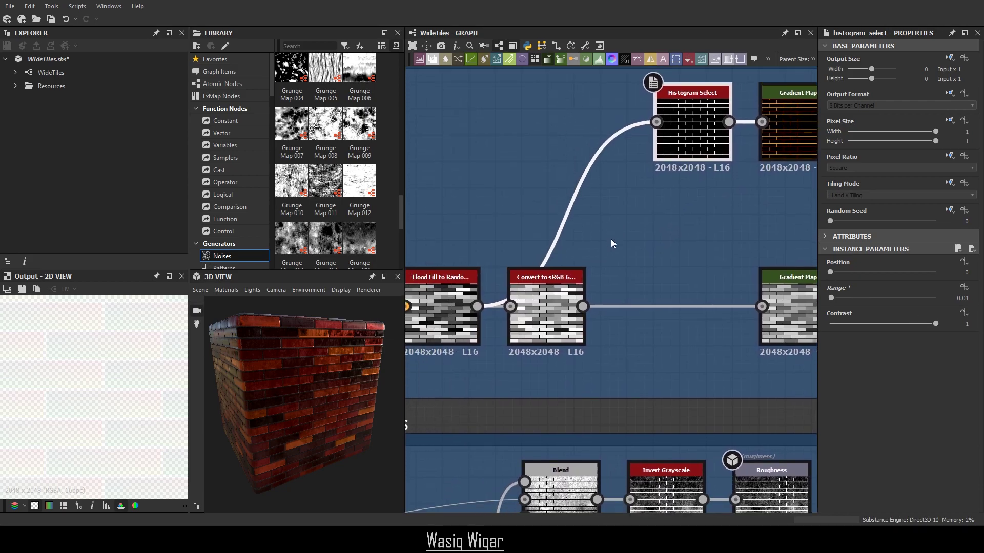
pyautogui.click(542, 310)
pyautogui.moveTo(542, 310); pyautogui.dragTo(610, 299)
pyautogui.moveTo(675, 293); pyautogui.dragTo(609, 288, button='middle')
pyautogui.moveTo(549, 291); pyautogui.dragTo(575, 302)
pyautogui.moveTo(771, 306); pyautogui.dragTo(718, 308)
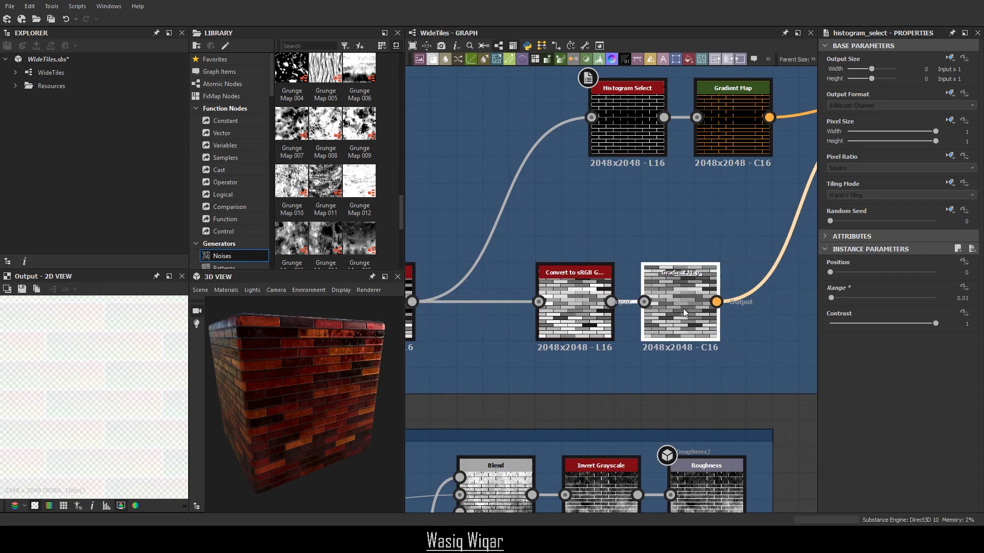
# Move the lower Gradient Map node away from Convert to sRGB, placing it beneath the upper Gradient Map node.
pyautogui.moveTo(697, 223); pyautogui.dragTo(588, 270, button='middle')
pyautogui.scroll(4, 511, 191)
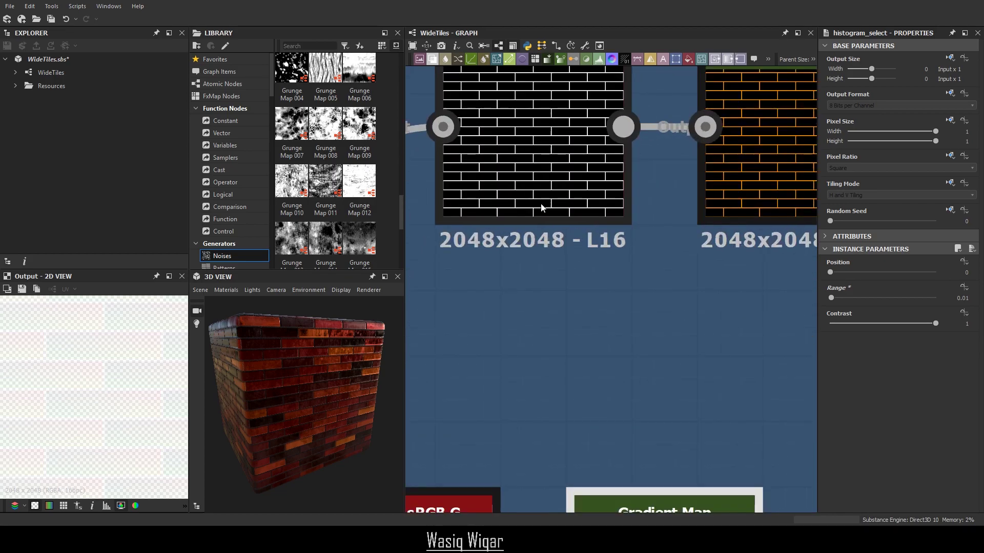
pyautogui.scroll(-4, 709, 310)
pyautogui.moveTo(756, 321); pyautogui.dragTo(601, 241, button='middle')
pyautogui.moveTo(544, 336); pyautogui.dragTo(607, 334)
# Check the upper Gradient Map's black-to-orange gradient and line up the lower Gradient Map node directly under it.
pyautogui.moveTo(595, 194); pyautogui.dragTo(597, 296, button='middle')
pyautogui.click(597, 296)
pyautogui.scroll(4, 536, 268)
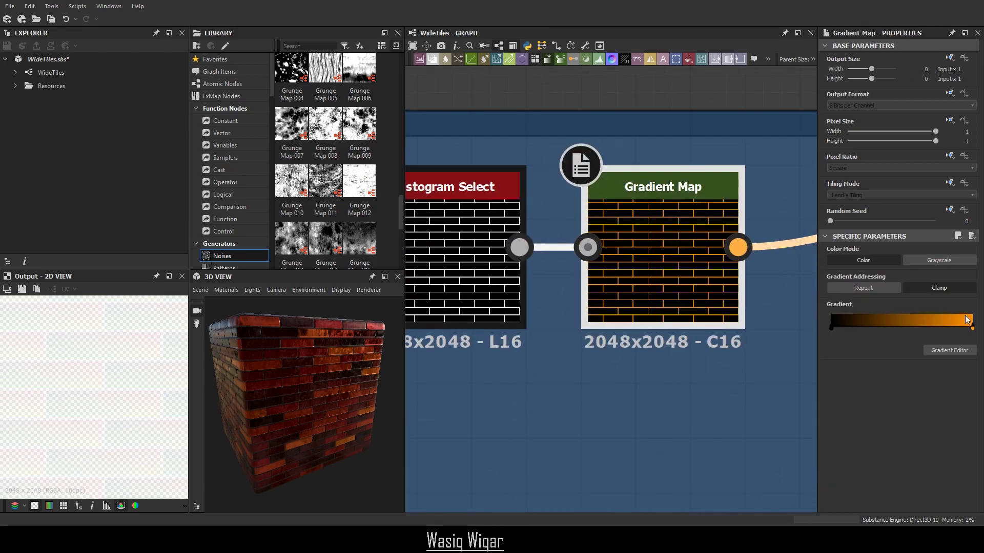
pyautogui.scroll(-3, 582, 244)
pyautogui.moveTo(595, 395); pyautogui.dragTo(579, 395)
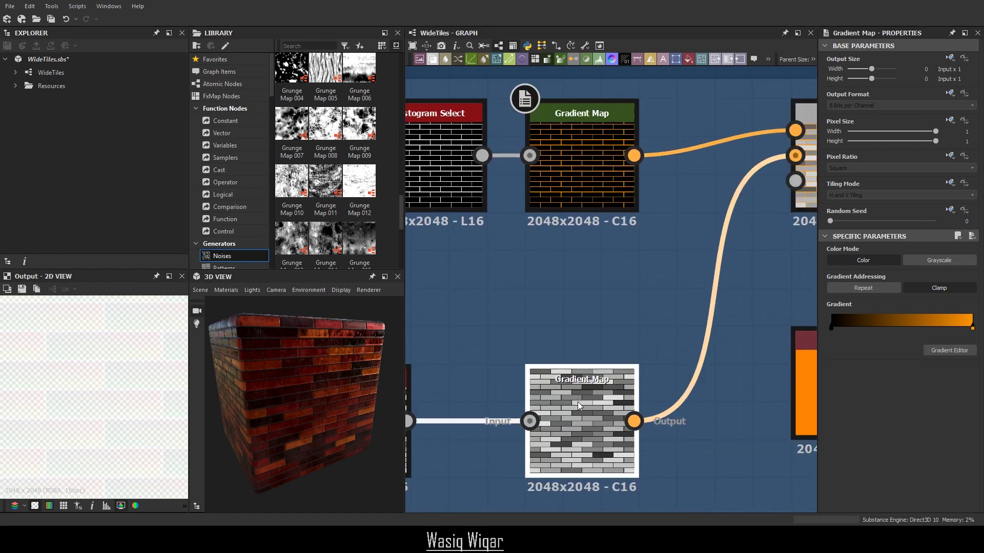
# Inspect the lower Gradient Map's grayscale gradient stops and its input from the Convert to sRGB node.
pyautogui.click(577, 410)
pyautogui.moveTo(601, 309); pyautogui.dragTo(782, 189, button='middle')
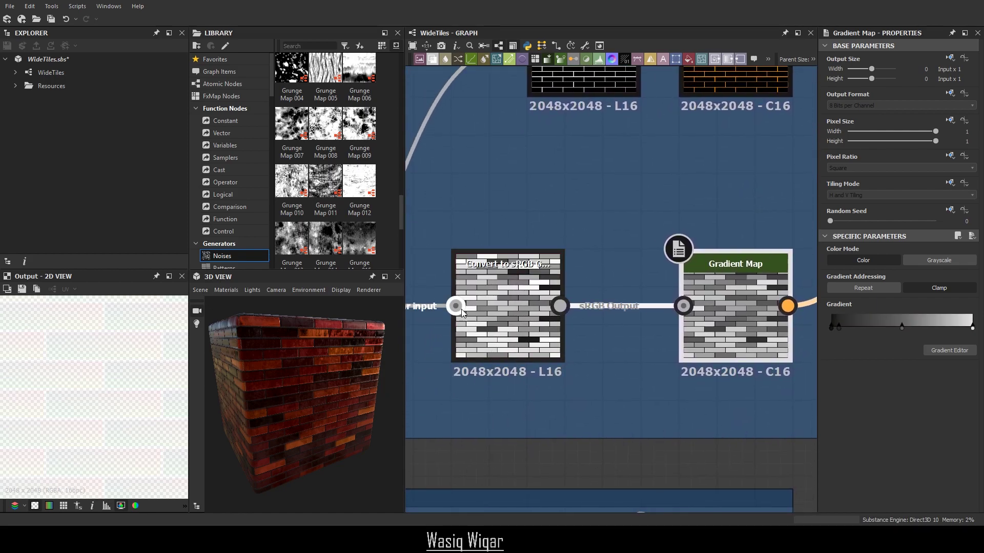
pyautogui.moveTo(722, 323); pyautogui.dragTo(565, 341, button='middle')
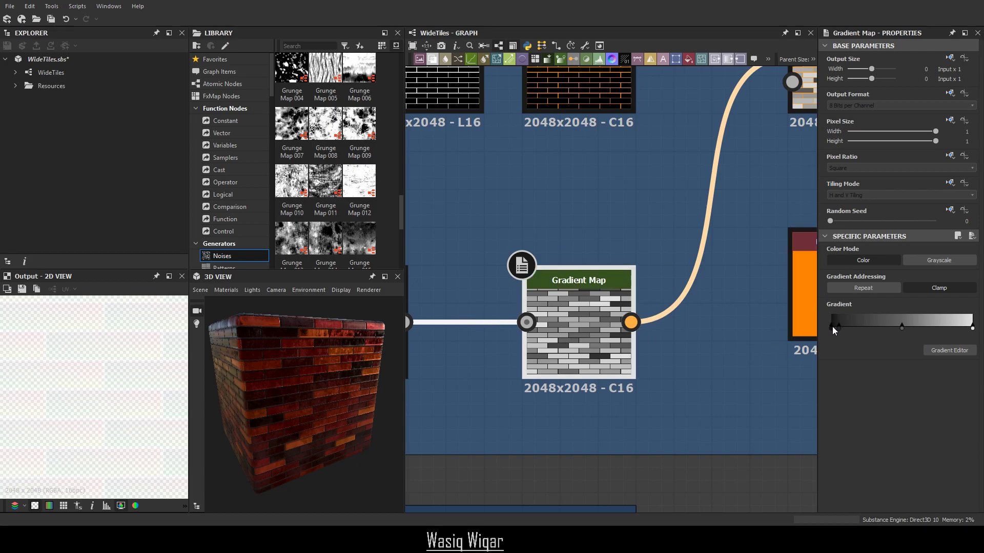
pyautogui.moveTo(704, 285); pyautogui.dragTo(637, 325, button='middle')
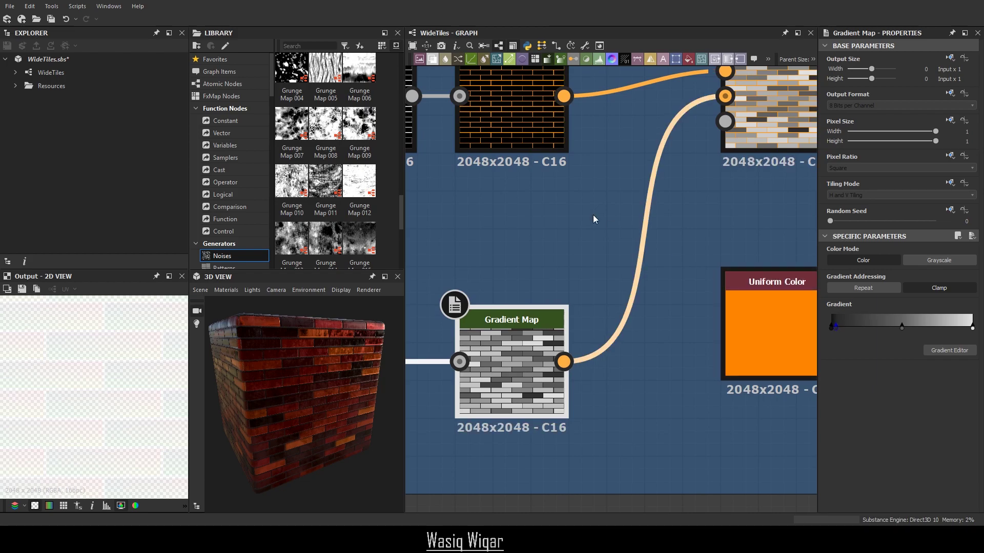
# Examine how the two Blend nodes combine the gradient maps and the Uniform Color into the Base Color output.
pyautogui.moveTo(635, 226); pyautogui.dragTo(587, 203, button='middle')
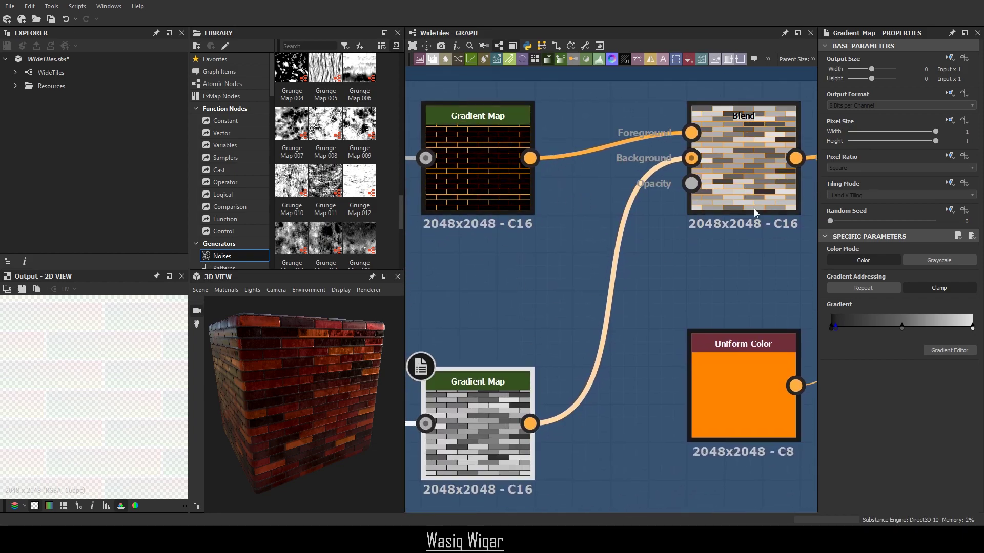
pyautogui.moveTo(768, 244); pyautogui.dragTo(568, 221, button='middle')
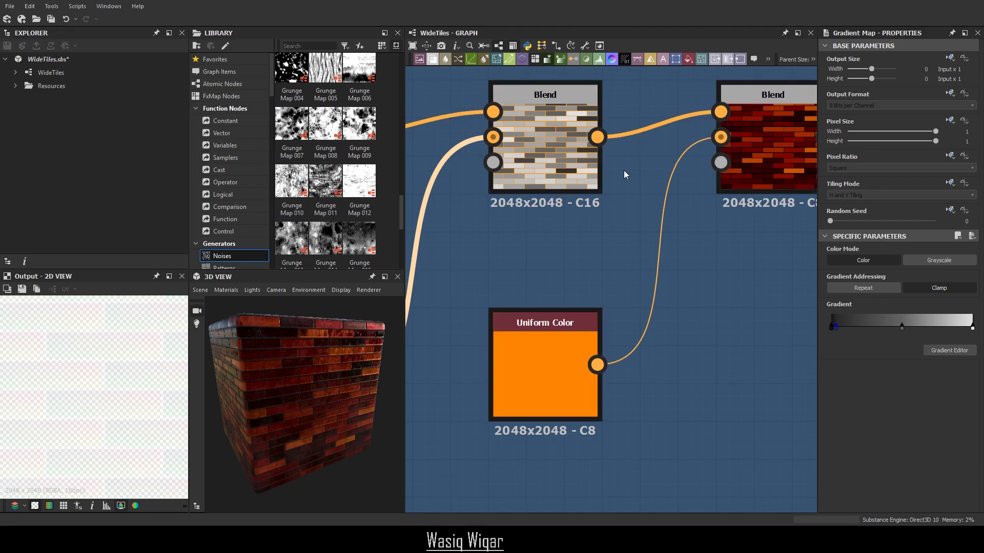
pyautogui.moveTo(700, 200); pyautogui.dragTo(463, 317, button='middle')
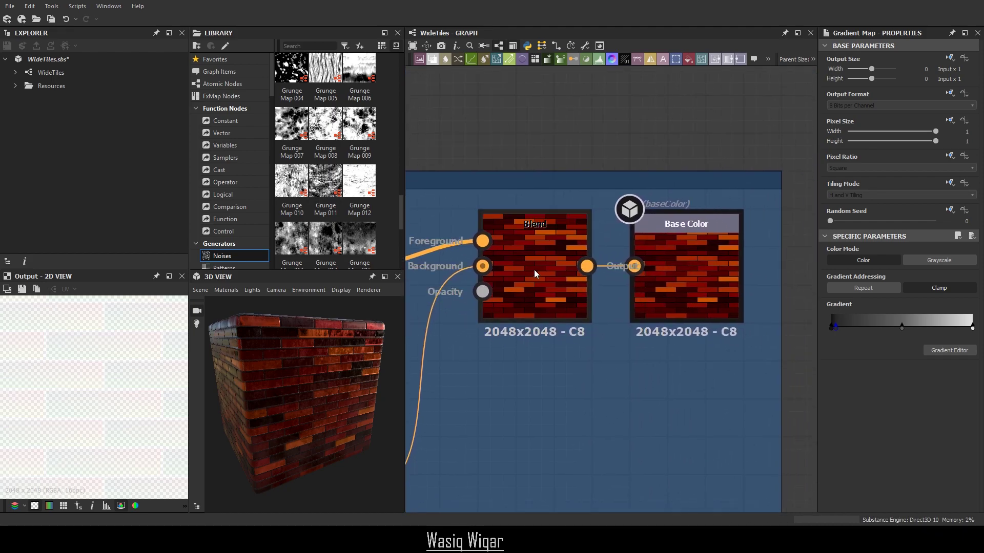
pyautogui.scroll(3, 539, 273)
pyautogui.moveTo(658, 267); pyautogui.dragTo(520, 285, button='middle')
pyautogui.click(496, 297)
pyautogui.click(602, 252)
# Disconnect the inputs of the Roughness and Metallic output nodes in the Metallic/Roughness frame.
pyautogui.scroll(-8, 600, 258)
pyautogui.moveTo(556, 379); pyautogui.dragTo(664, 179, button='middle')
pyautogui.moveTo(500, 222); pyautogui.dragTo(574, 244, button='middle')
pyautogui.scroll(4, 585, 203)
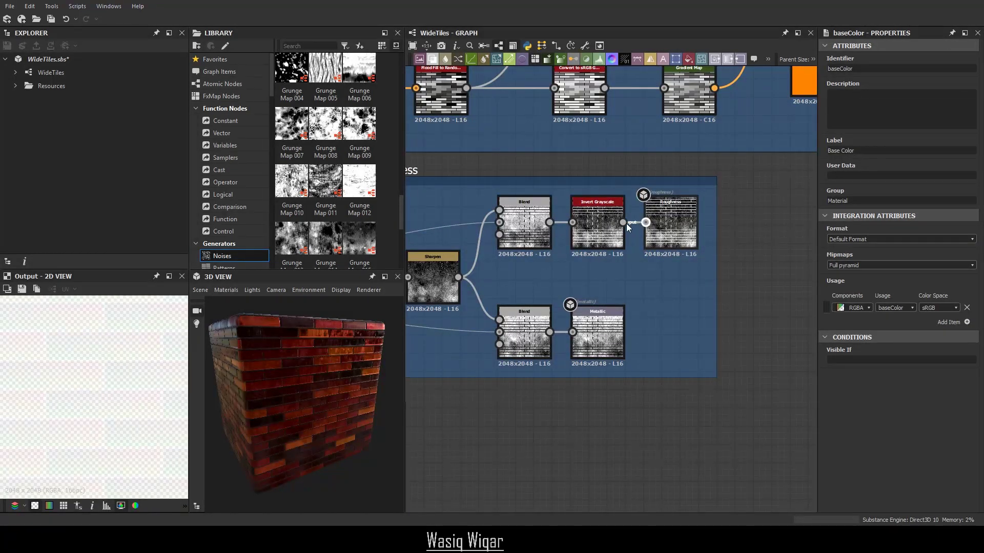
pyautogui.doubleClick(644, 222)
pyautogui.moveTo(644, 222); pyautogui.dragTo(615, 271)
pyautogui.moveTo(572, 333); pyautogui.dragTo(532, 410)
# Disconnect the inputs of the Height and Normal output nodes.
pyautogui.scroll(-3, 510, 461)
pyautogui.moveTo(509, 461); pyautogui.dragTo(582, 263, button='middle')
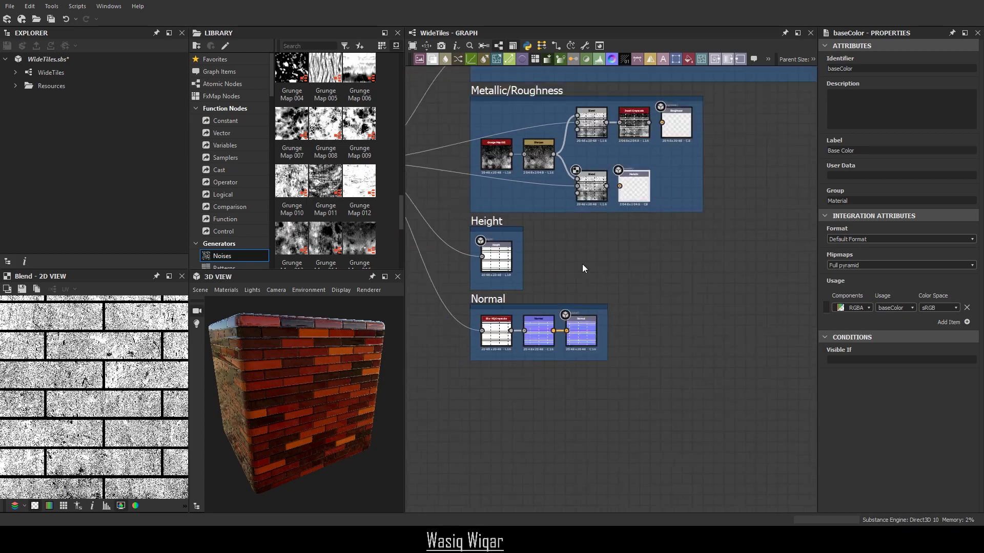
pyautogui.moveTo(481, 257); pyautogui.dragTo(513, 285)
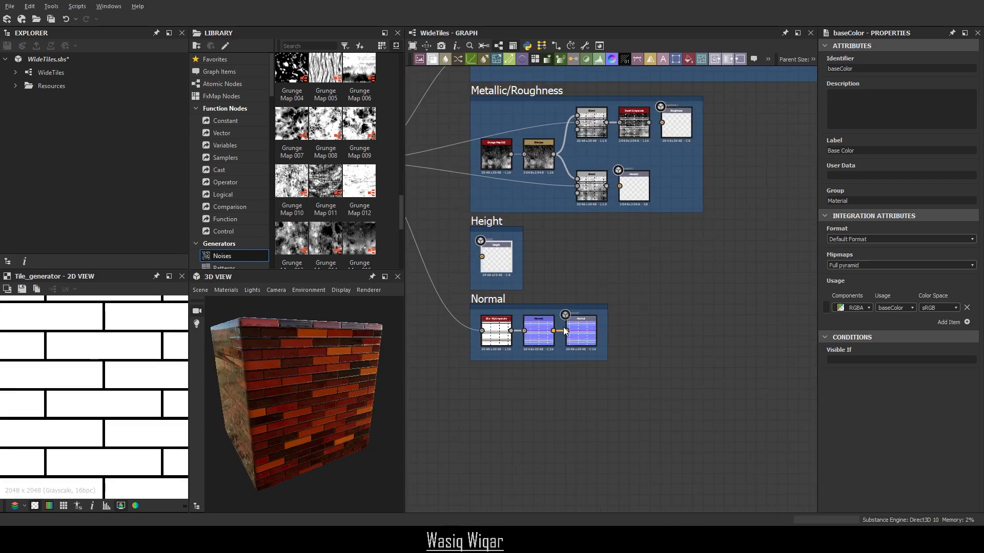
pyautogui.moveTo(566, 330); pyautogui.dragTo(569, 321)
# Examine the blends in the Base Color frame and the Grunge Map 015 chain in the Metallic/Roughness frame.
pyautogui.moveTo(715, 178); pyautogui.dragTo(613, 319, button='middle')
pyautogui.scroll(4, 668, 153)
pyautogui.moveTo(671, 150); pyautogui.dragTo(478, 359, button='middle')
pyautogui.scroll(2, 607, 274)
pyautogui.scroll(-6, 664, 284)
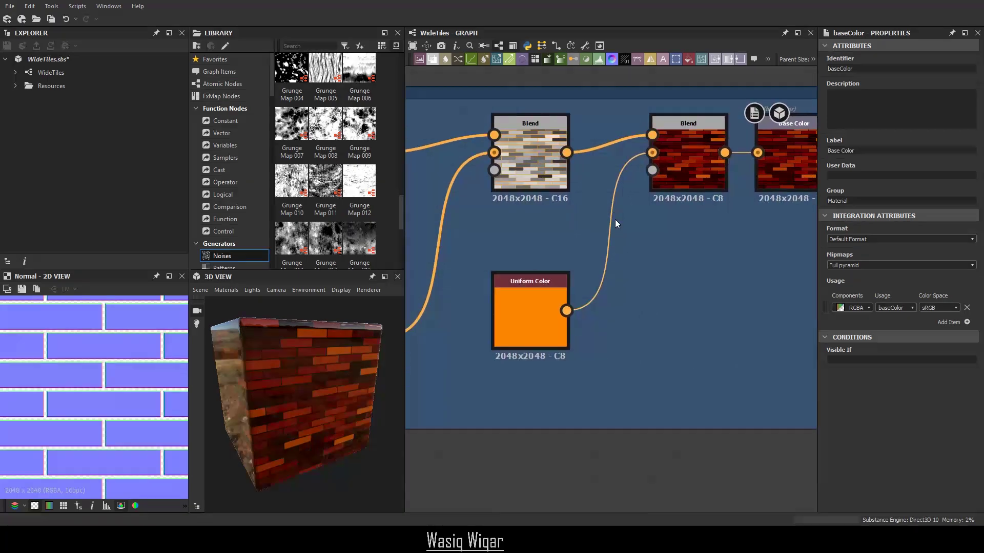
pyautogui.scroll(-4, 555, 253)
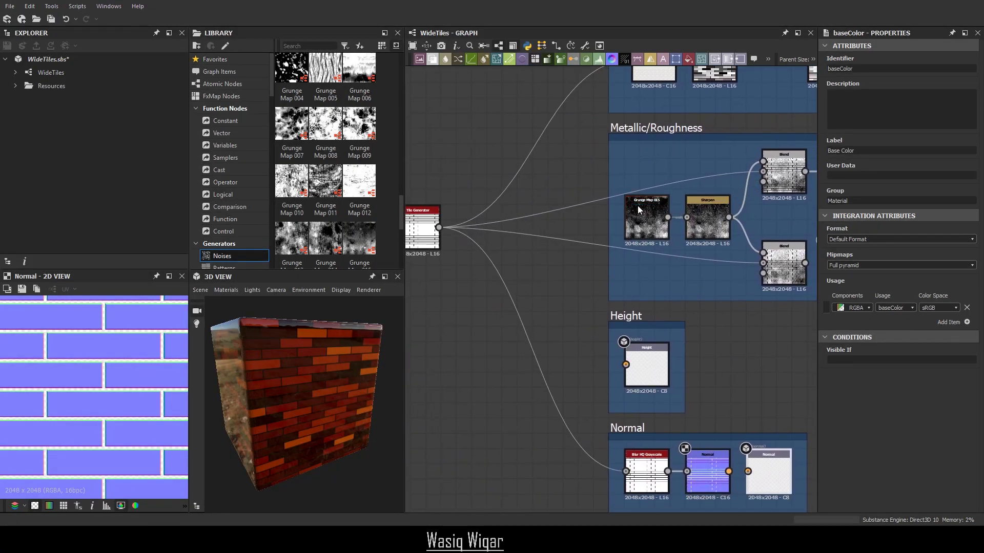
pyautogui.scroll(5, 587, 204)
pyautogui.scroll(-5, 585, 204)
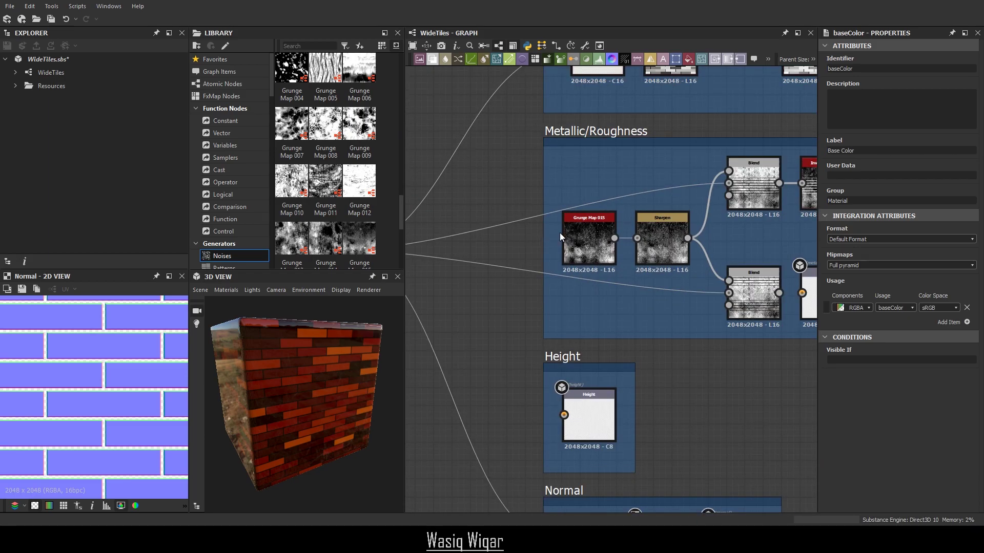
# Examine how Grunge Map 015 passes through Sharpen into the two Blend nodes in the Metallic/Roughness frame.
pyautogui.moveTo(516, 243); pyautogui.dragTo(517, 247, button='middle')
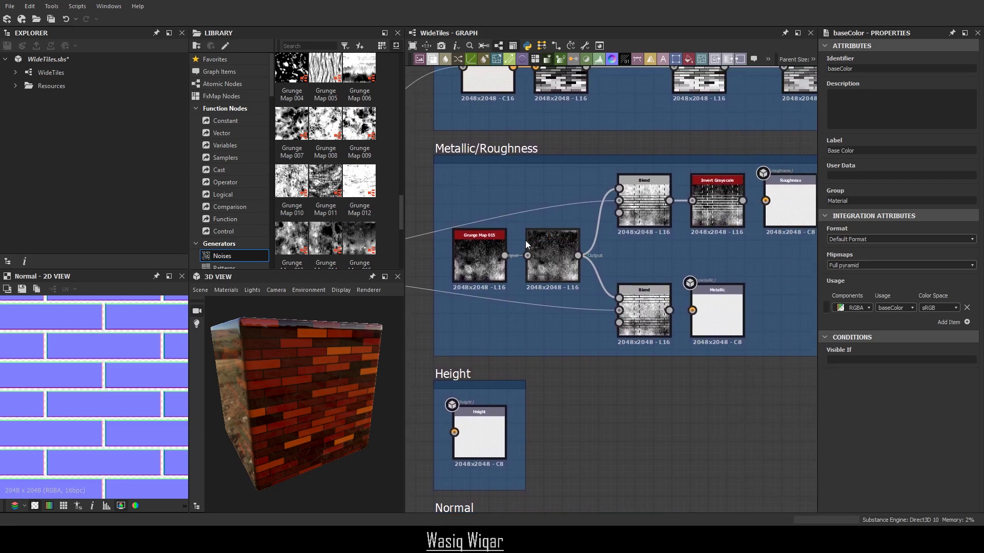
pyautogui.moveTo(315, 391); pyautogui.dragTo(345, 351)
pyautogui.scroll(2, 619, 221)
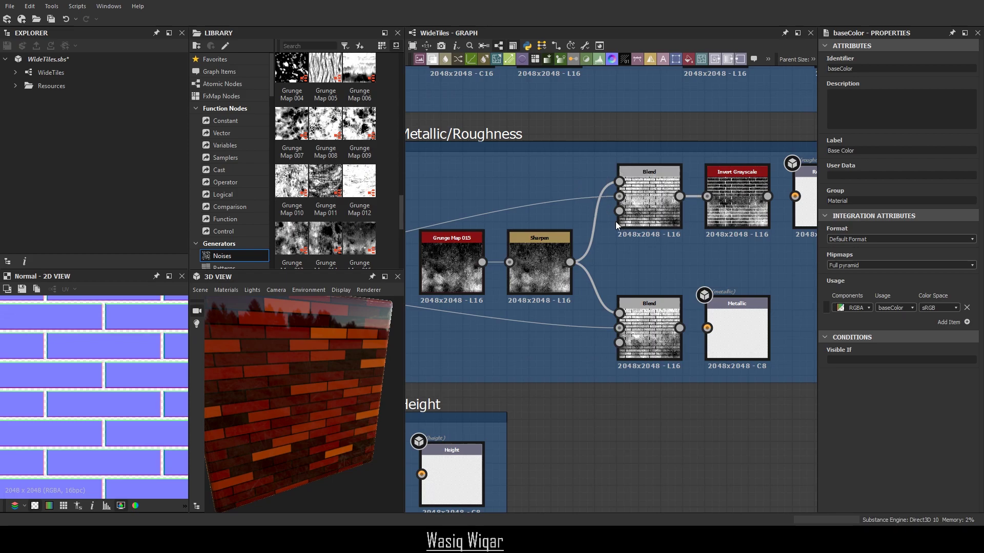
pyautogui.moveTo(629, 247); pyautogui.dragTo(632, 269, button='middle')
pyautogui.scroll(1, 493, 256)
pyautogui.scroll(2, 494, 257)
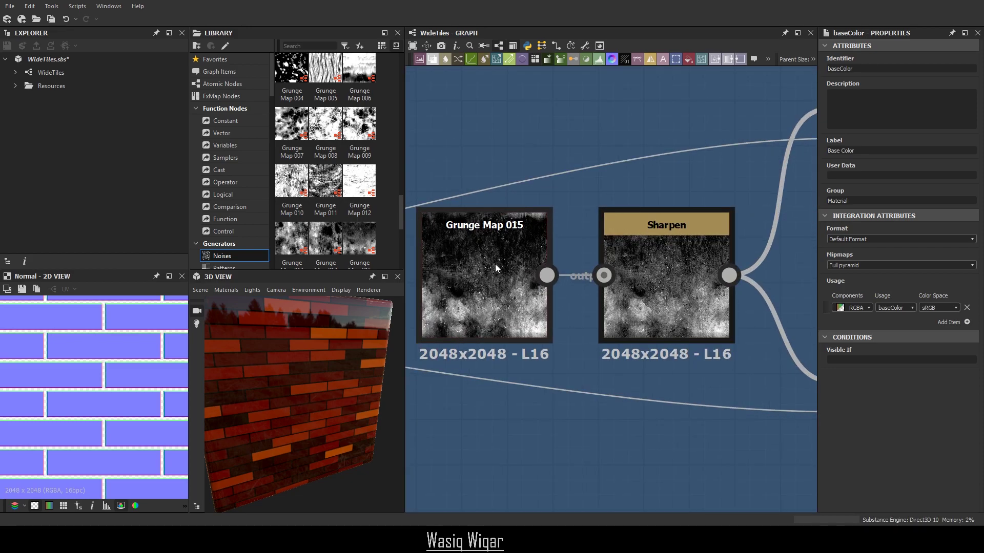
pyautogui.scroll(-3, 550, 229)
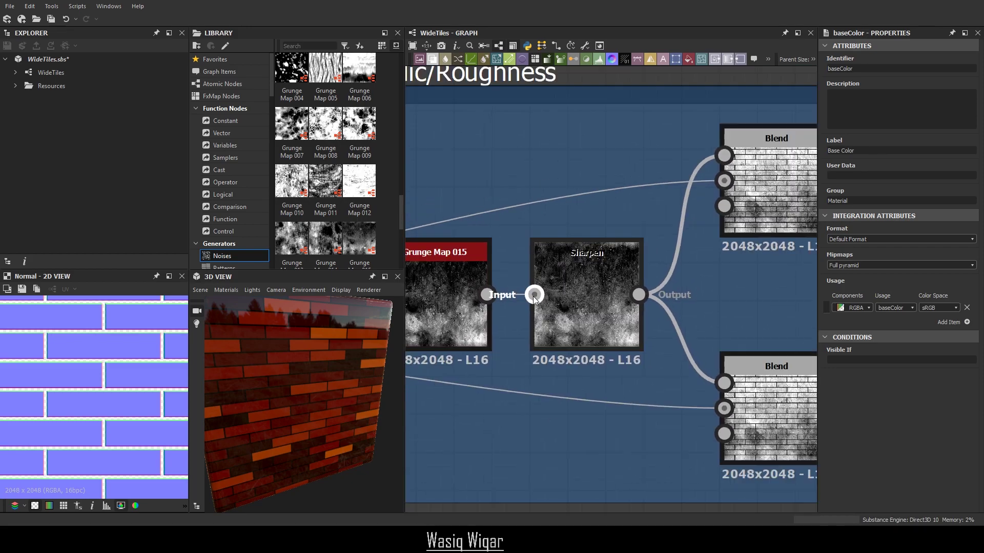
pyautogui.scroll(2, 567, 296)
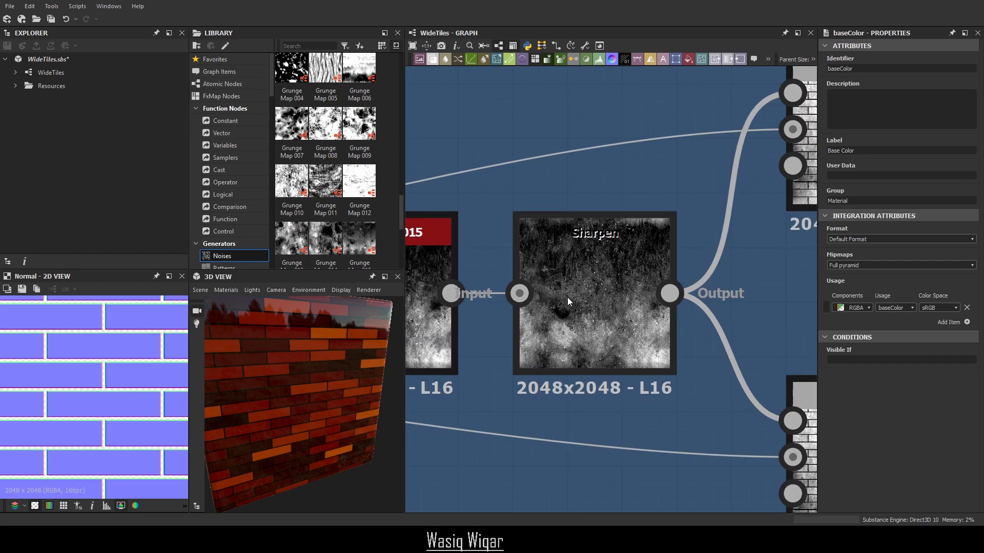
pyautogui.moveTo(567, 297); pyautogui.dragTo(649, 284, button='middle')
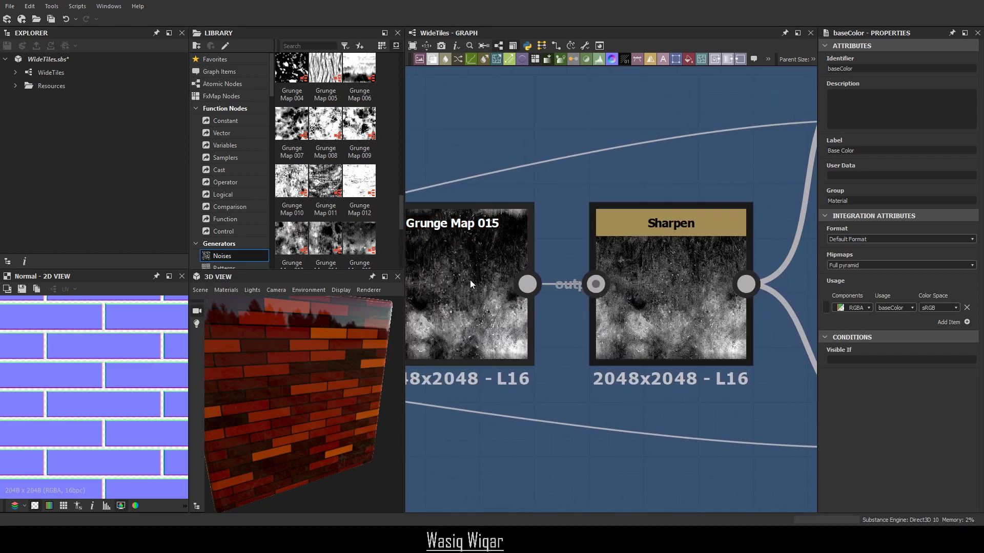
pyautogui.scroll(-1, 471, 284)
pyautogui.moveTo(639, 287); pyautogui.dragTo(453, 336, button='middle')
pyautogui.scroll(-3, 453, 336)
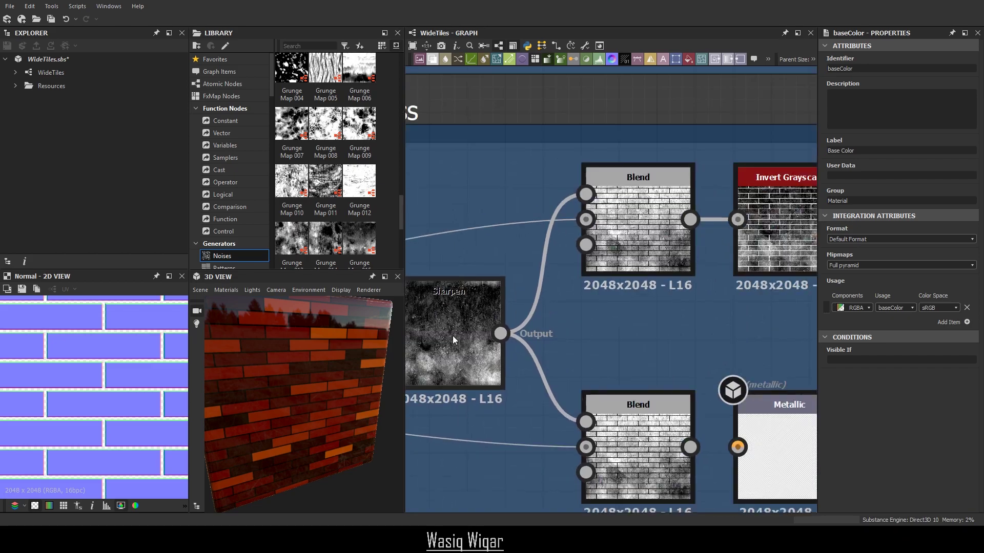
# Connect Invert Grayscale to the Roughness output node and the lower Blend to the Metallic output node.
pyautogui.scroll(2, 644, 286)
pyautogui.moveTo(687, 270); pyautogui.dragTo(701, 264)
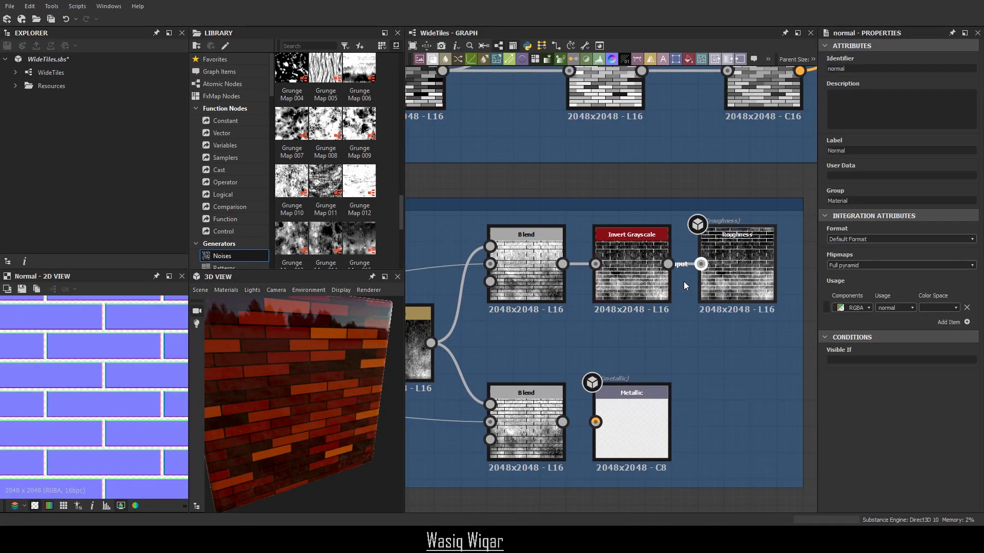
pyautogui.moveTo(482, 329); pyautogui.dragTo(702, 303, button='middle')
pyautogui.moveTo(604, 305); pyautogui.dragTo(512, 301, button='middle')
pyautogui.scroll(2, 444, 305)
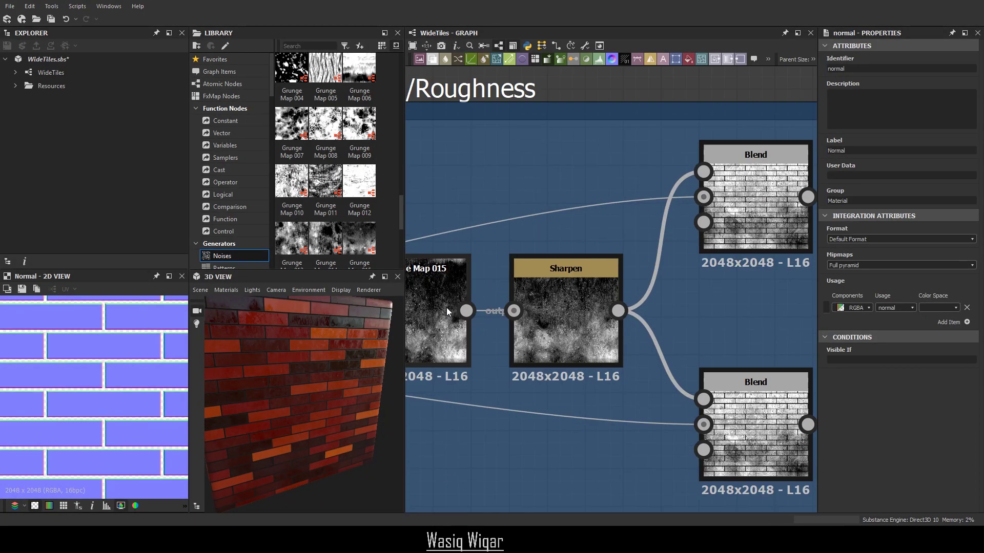
pyautogui.scroll(-5, 589, 277)
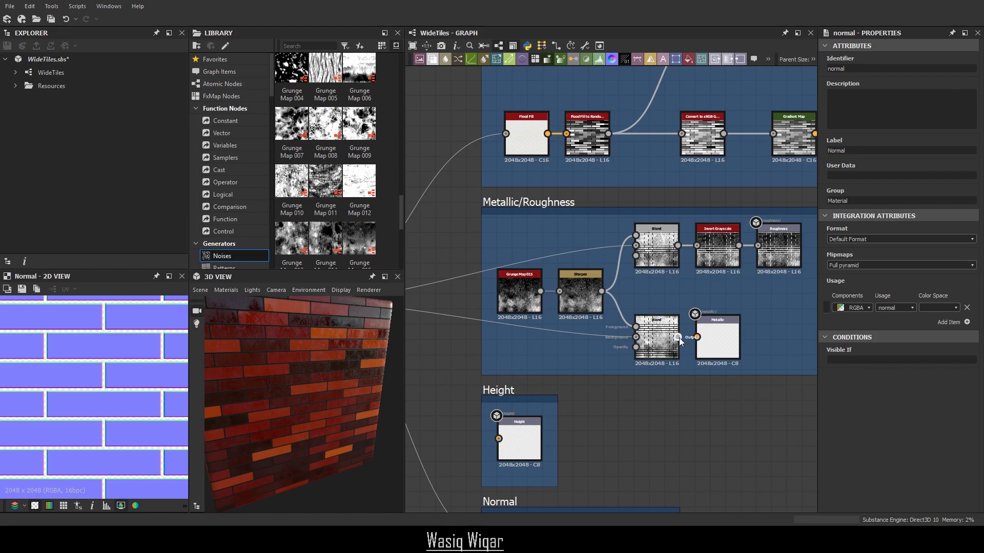
pyautogui.moveTo(679, 337); pyautogui.dragTo(696, 337)
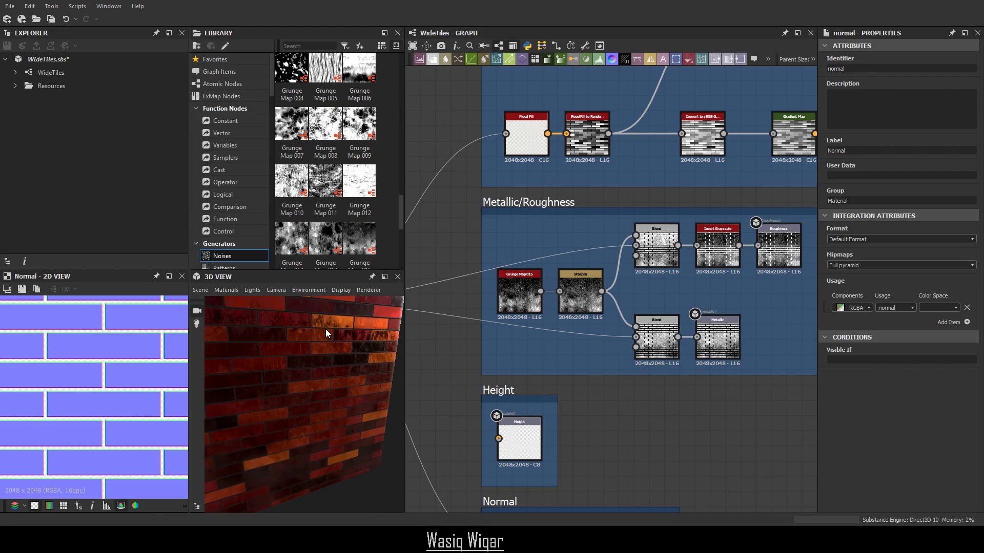
# Inspect the roughness and metallic detail of the bricks up close in the 3D preview.
pyautogui.moveTo(325, 328)
pyautogui.mouseDown()
pyautogui.moveTo(340, 311)
pyautogui.moveTo(390, 313)
pyautogui.moveTo(326, 335)
pyautogui.mouseUp()
pyautogui.moveTo(326, 335); pyautogui.dragTo(321, 398, button='right')
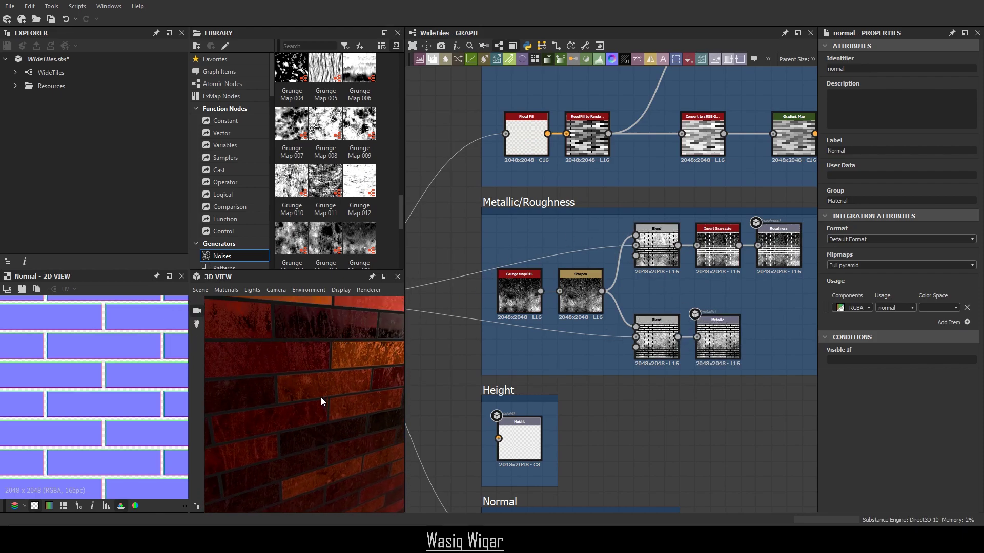
pyautogui.moveTo(321, 397); pyautogui.dragTo(358, 376)
pyautogui.scroll(3, 297, 394)
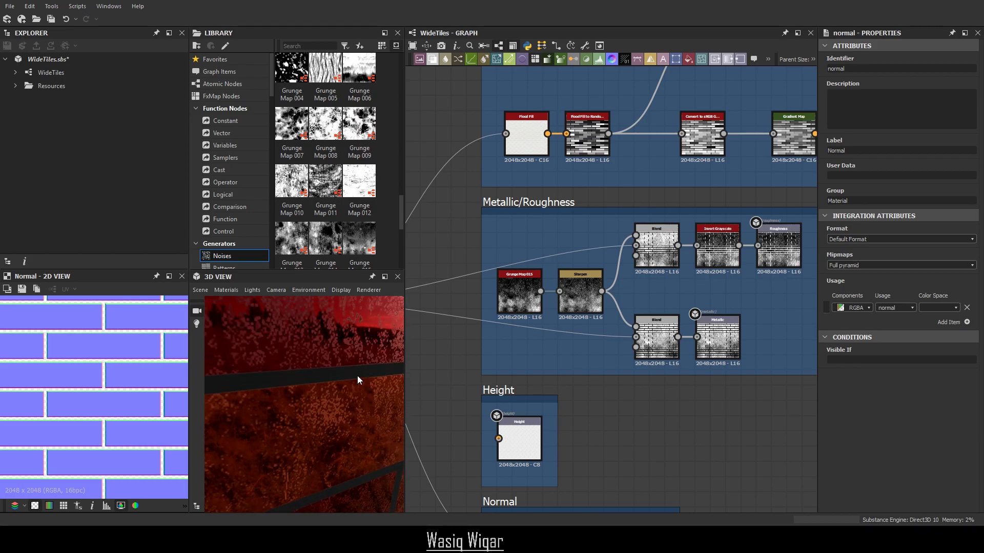
pyautogui.scroll(-2, 357, 376)
pyautogui.scroll(1, 539, 287)
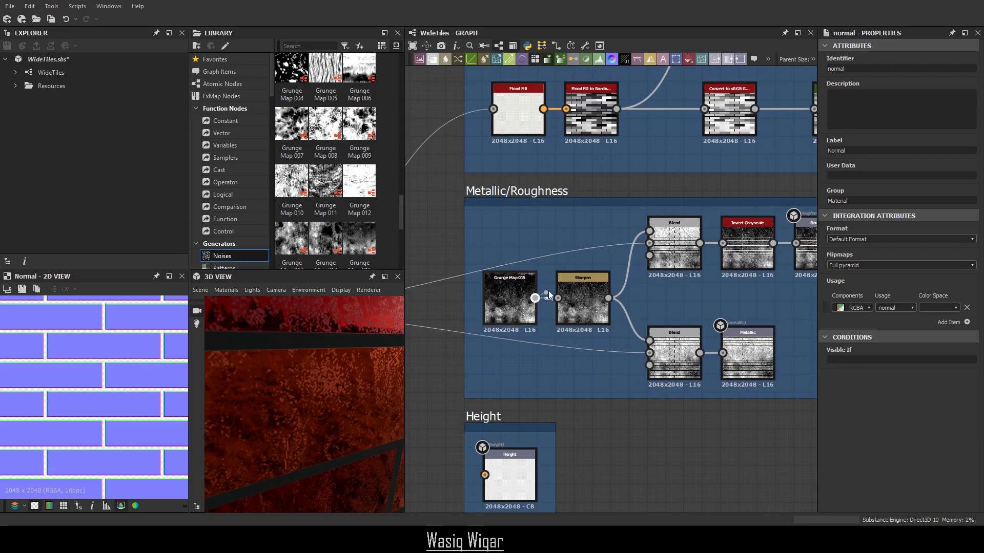
# Try feeding both Blend foregrounds directly from Grunge Map 015, bypassing Sharpen, and reconnect them to the Sharpen output.
pyautogui.moveTo(549, 290); pyautogui.dragTo(622, 232)
pyautogui.scroll(2, 552, 294)
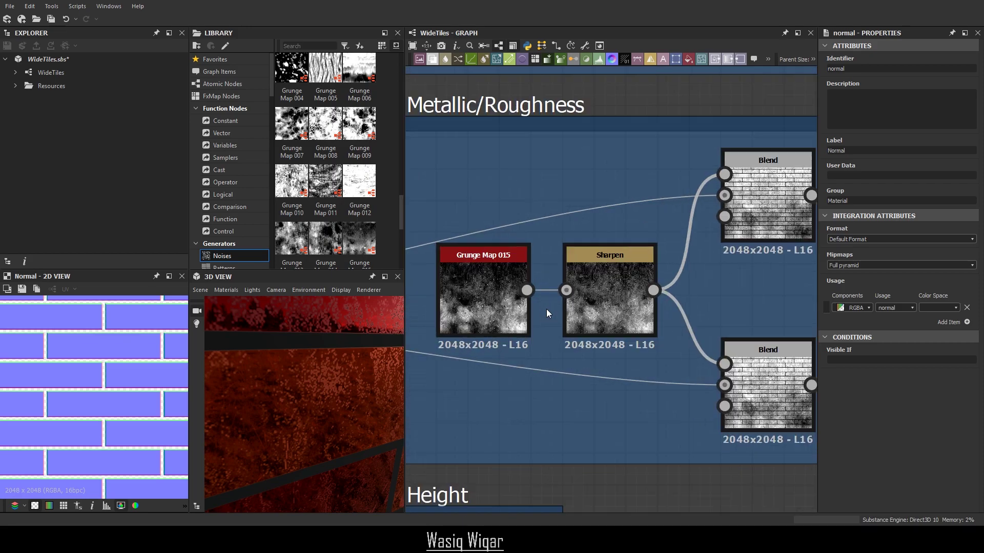
pyautogui.moveTo(528, 291); pyautogui.dragTo(723, 174)
pyautogui.scroll(-5, 360, 374)
pyautogui.moveTo(359, 374); pyautogui.dragTo(352, 330)
pyautogui.moveTo(711, 316); pyautogui.dragTo(618, 311, button='middle')
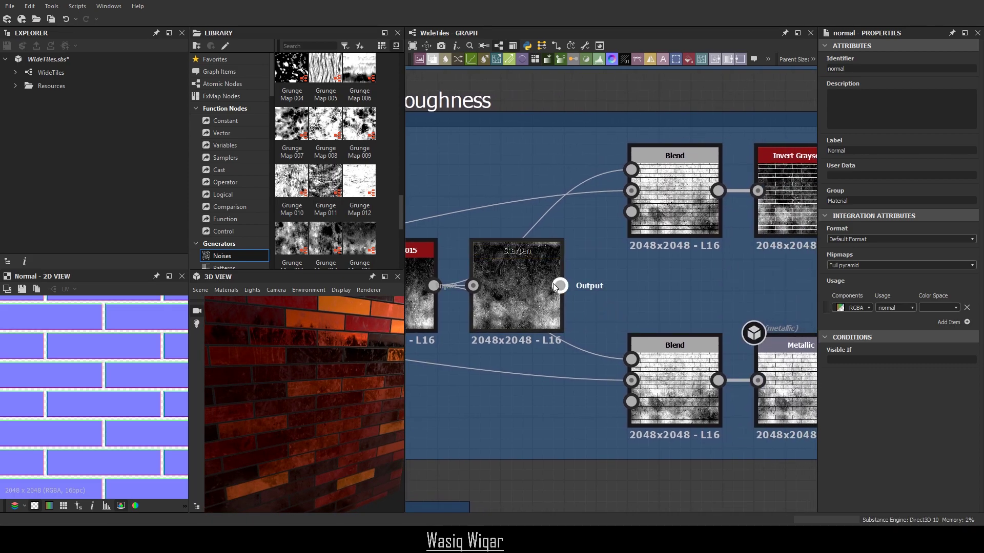
pyautogui.moveTo(560, 286); pyautogui.dragTo(631, 170)
pyautogui.moveTo(305, 338); pyautogui.dragTo(342, 384)
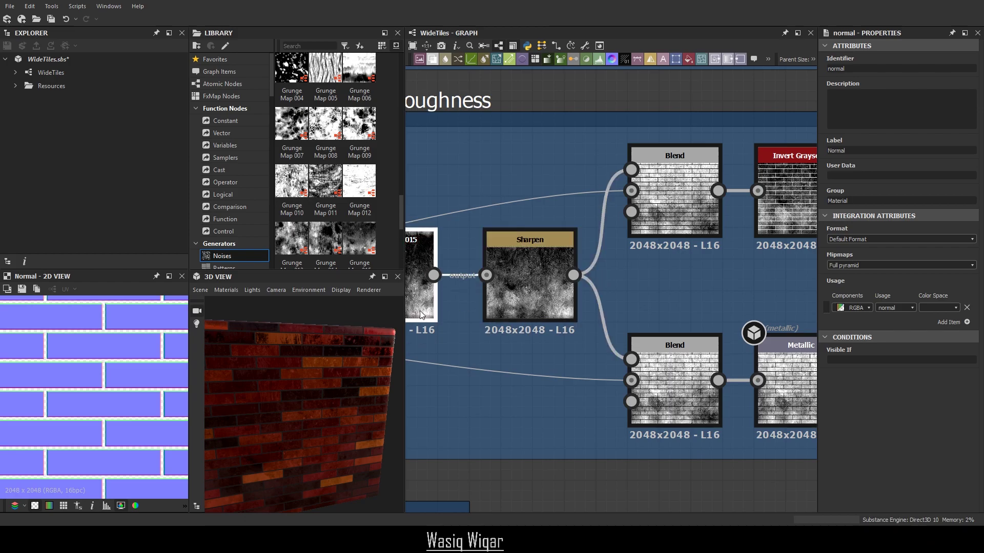
# Try raising the Sharpen node's Intensity to 1.36 and undo the change.
pyautogui.click(530, 282)
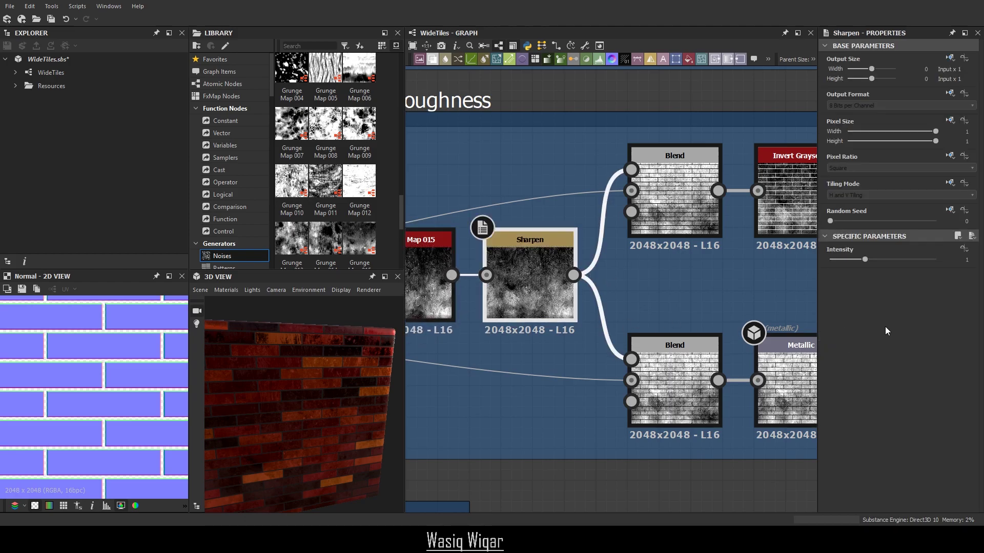
pyautogui.moveTo(870, 260); pyautogui.dragTo(896, 265)
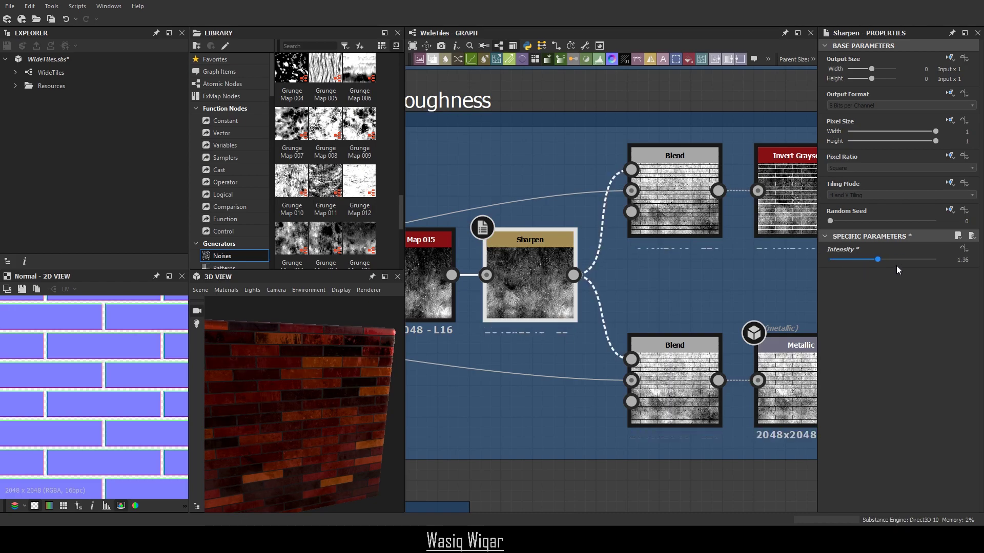
pyautogui.hotkey('ctrl', 'z')
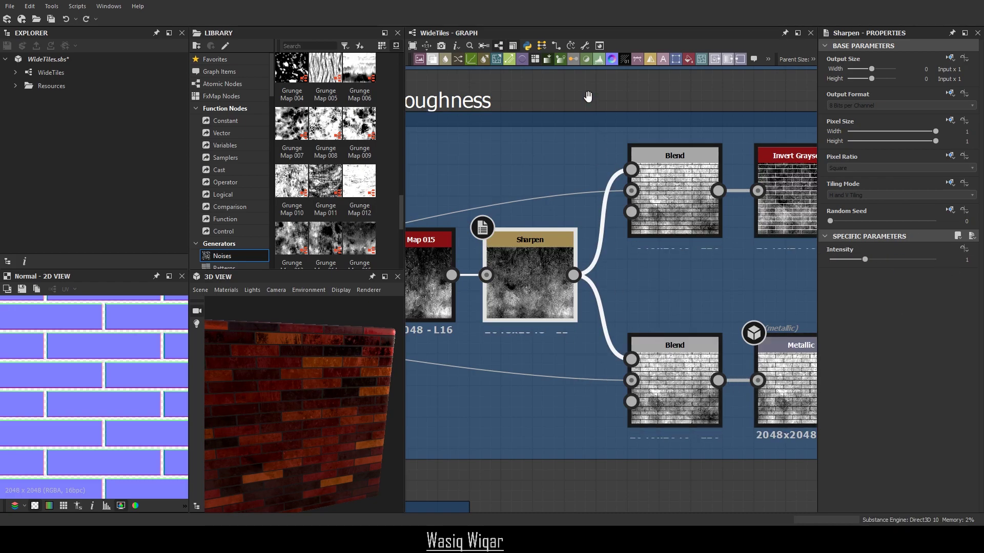
# Examine how the Tile Generator pattern and the Sharpen output feed the two Blend nodes in the Metallic/Roughness frame.
pyautogui.scroll(-3, 526, 253)
pyautogui.scroll(-2, 526, 265)
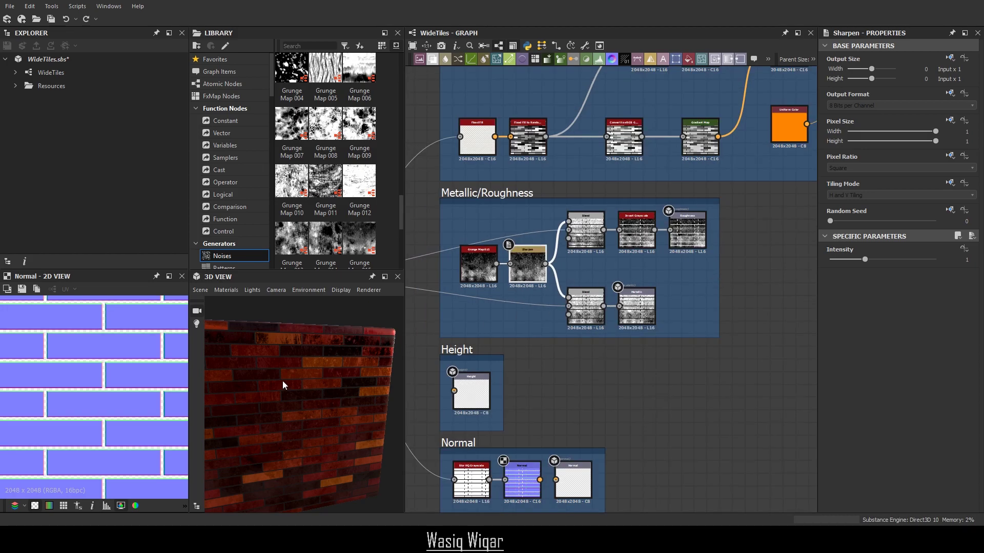
pyautogui.scroll(5, 603, 250)
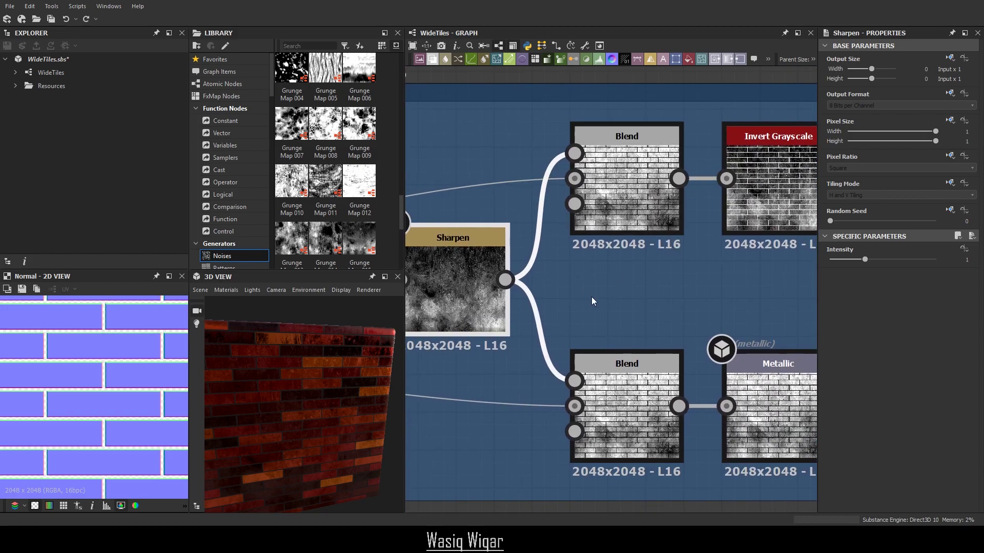
pyautogui.scroll(-3, 591, 297)
pyautogui.moveTo(591, 297); pyautogui.dragTo(670, 243, button='middle')
pyautogui.scroll(-3, 672, 214)
pyautogui.moveTo(470, 290); pyautogui.dragTo(667, 262, button='middle')
pyautogui.scroll(6, 500, 207)
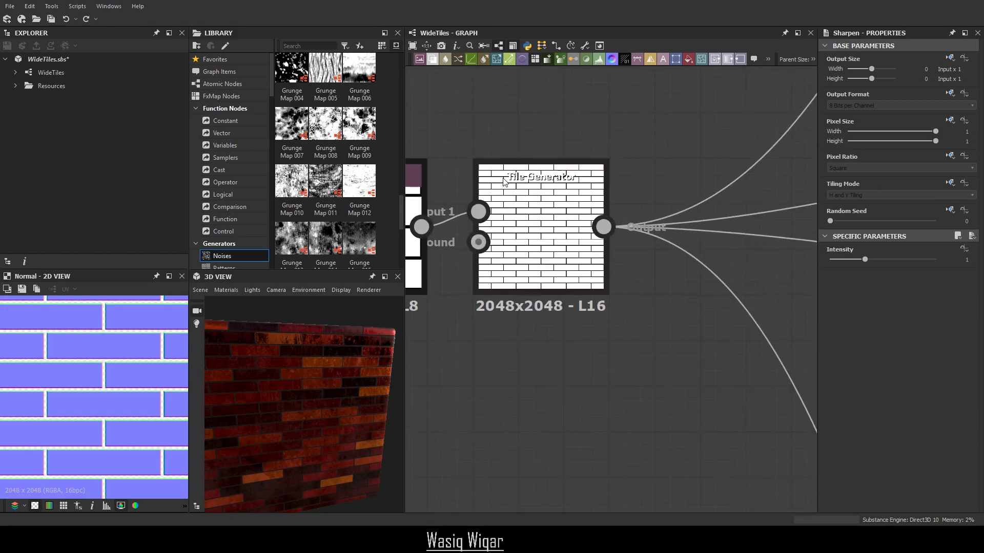
pyautogui.scroll(-4, 520, 222)
pyautogui.moveTo(676, 190); pyautogui.dragTo(407, 236, button='middle')
pyautogui.moveTo(705, 214); pyautogui.dragTo(521, 233, button='middle')
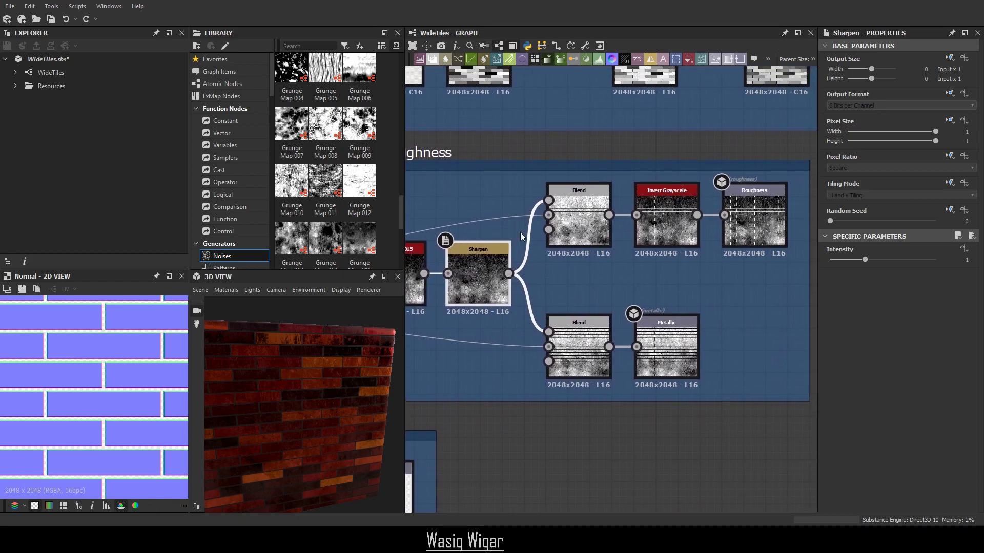
pyautogui.scroll(4, 573, 215)
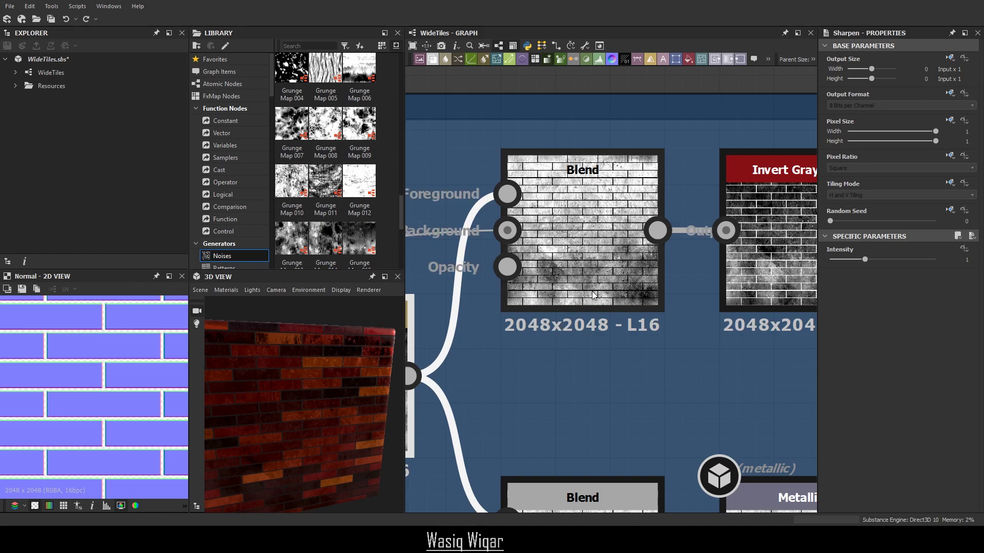
# Open the Invert Grayscale node's properties and nudge the Roughness output node up and back down beside it.
pyautogui.scroll(-2, 648, 262)
pyautogui.moveTo(649, 262); pyautogui.dragTo(525, 211, button='middle')
pyautogui.click(594, 215)
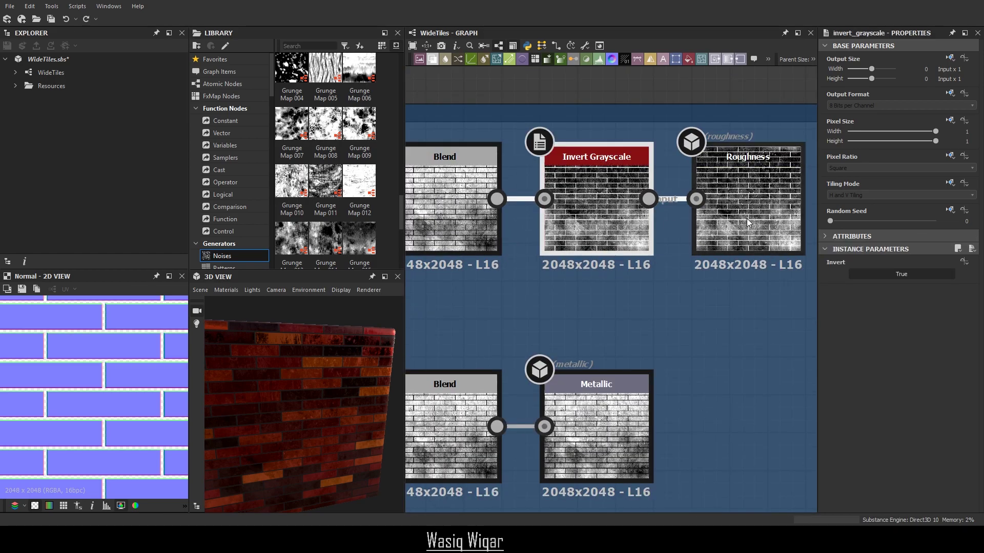
pyautogui.moveTo(746, 218); pyautogui.dragTo(746, 206)
pyautogui.moveTo(593, 265); pyautogui.dragTo(613, 244, button='middle')
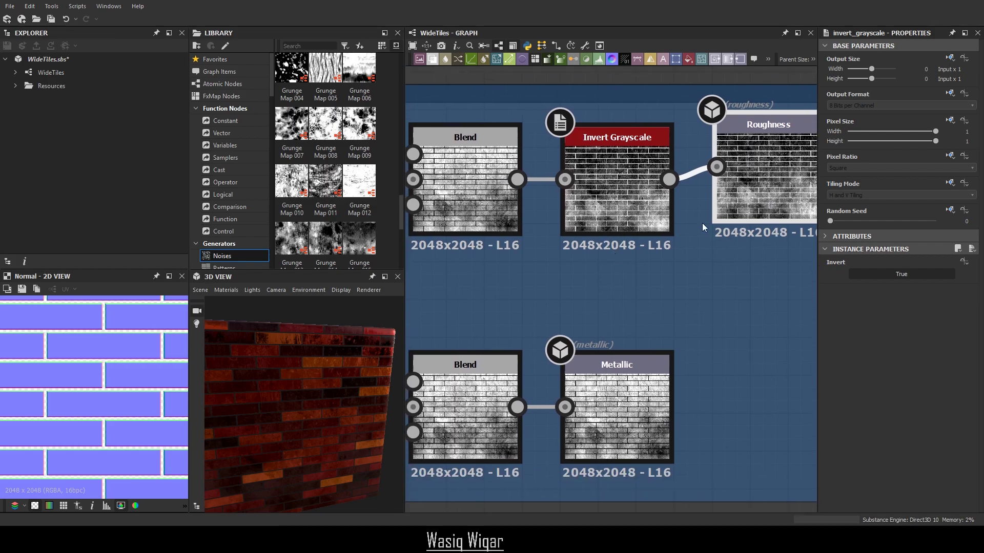
pyautogui.moveTo(751, 201); pyautogui.dragTo(749, 218)
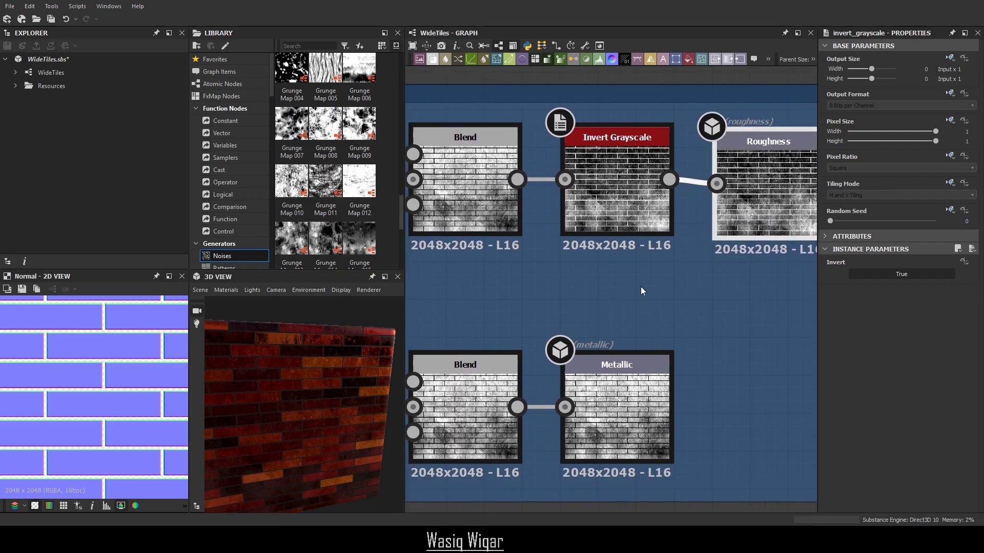
# Connect the Tile Generator output to the Height output node.
pyautogui.scroll(5, 524, 335)
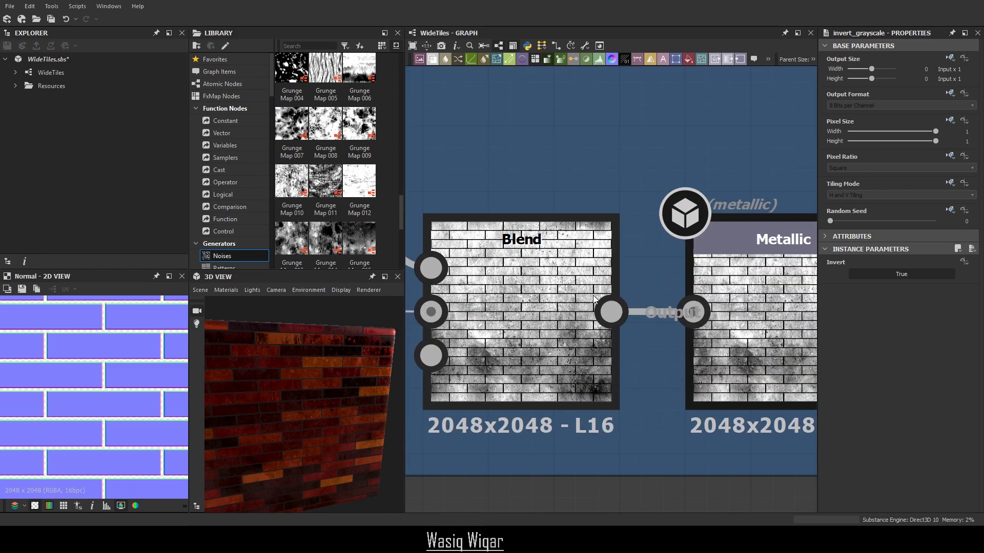
pyautogui.scroll(-5, 594, 299)
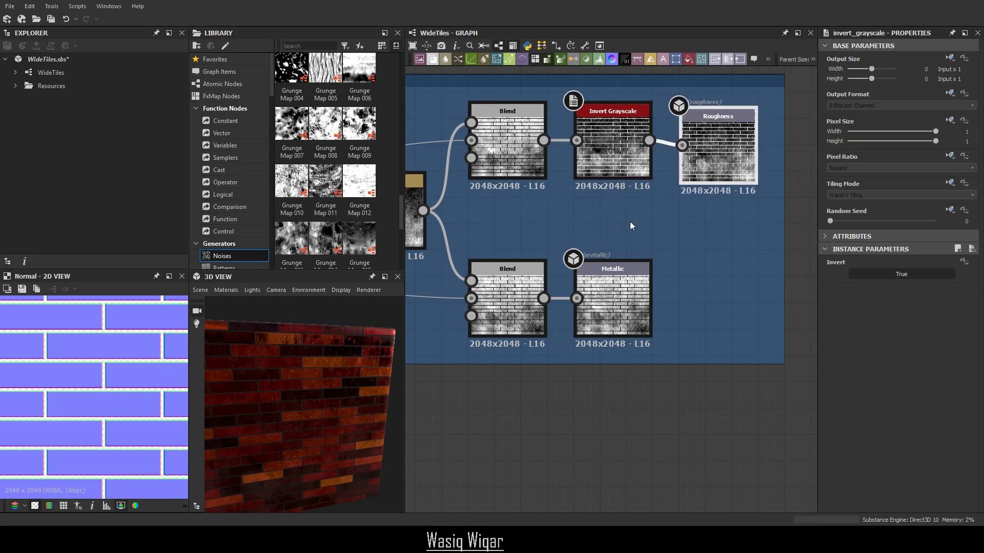
pyautogui.scroll(-4, 566, 430)
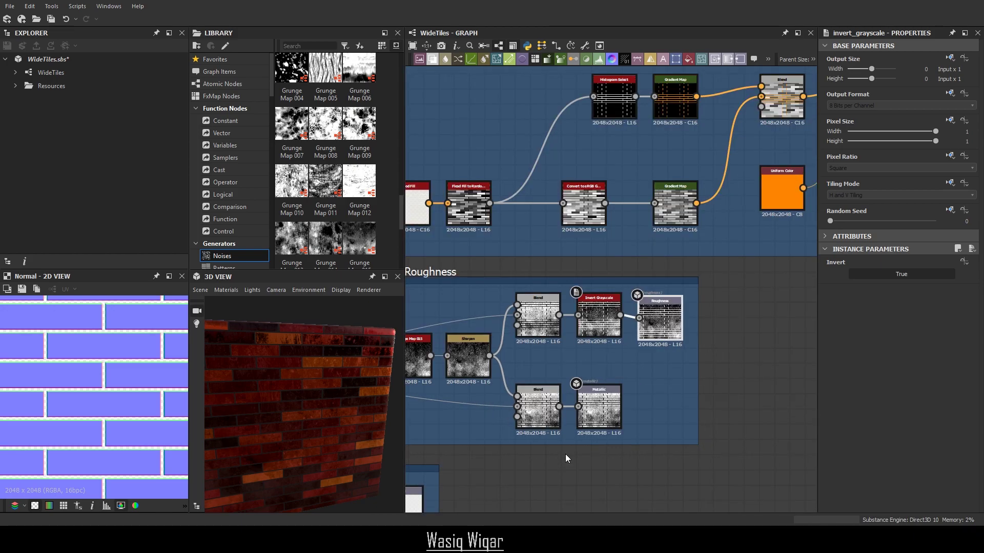
pyautogui.scroll(-5, 545, 443)
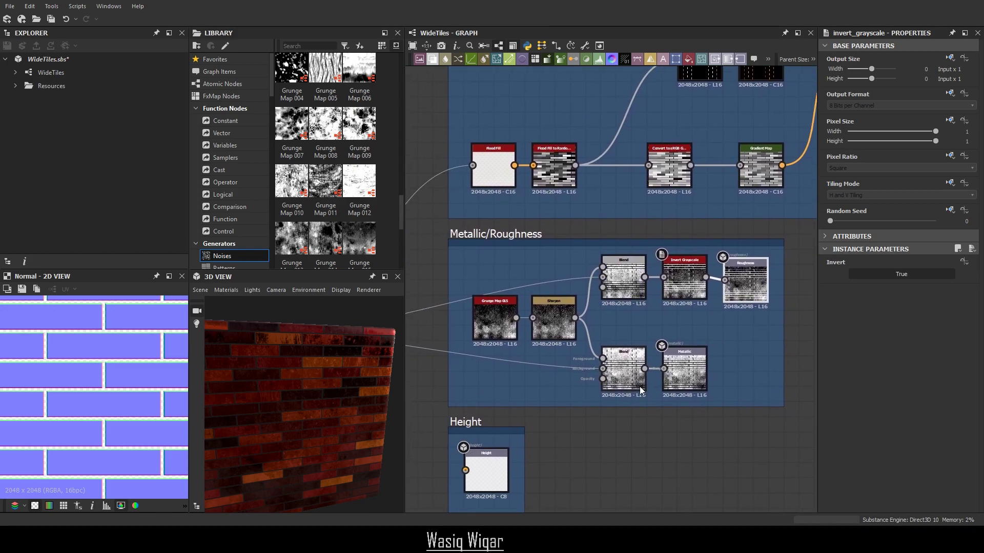
pyautogui.moveTo(612, 419); pyautogui.dragTo(640, 321, button='middle')
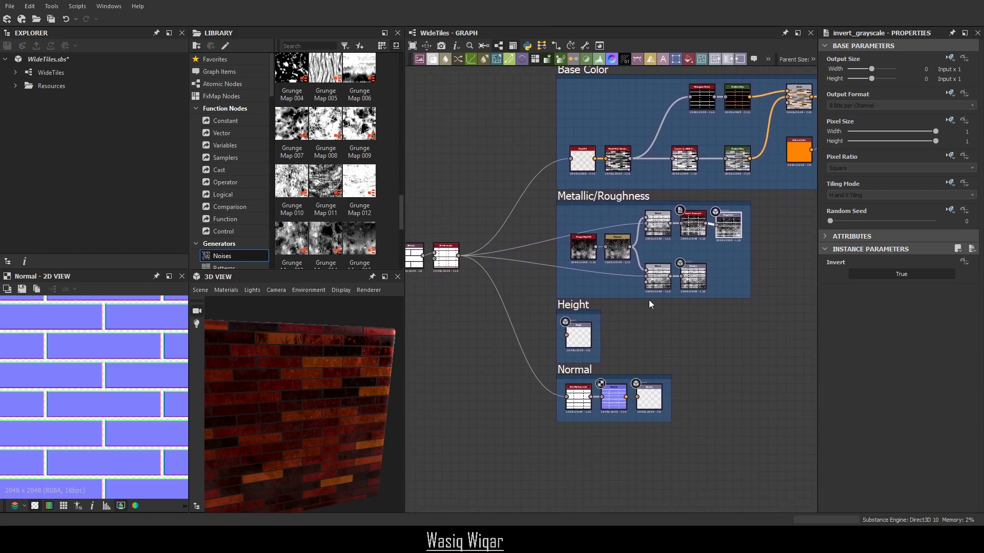
pyautogui.scroll(4, 649, 299)
pyautogui.moveTo(595, 354); pyautogui.dragTo(709, 287, button='middle')
pyautogui.moveTo(495, 271); pyautogui.dragTo(590, 318, button='middle')
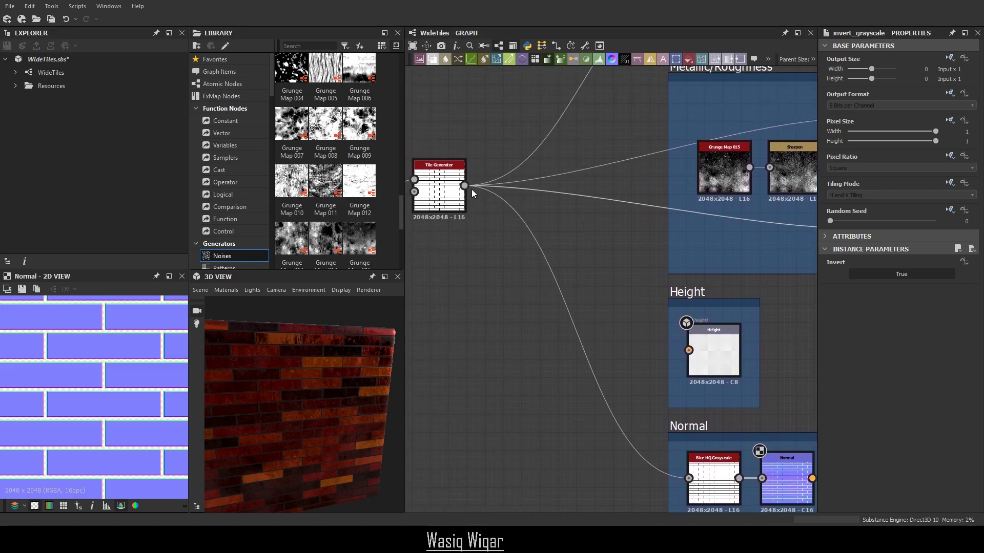
pyautogui.moveTo(464, 185); pyautogui.dragTo(689, 352)
pyautogui.scroll(1, 619, 371)
pyautogui.moveTo(620, 371); pyautogui.dragTo(552, 378, button='middle')
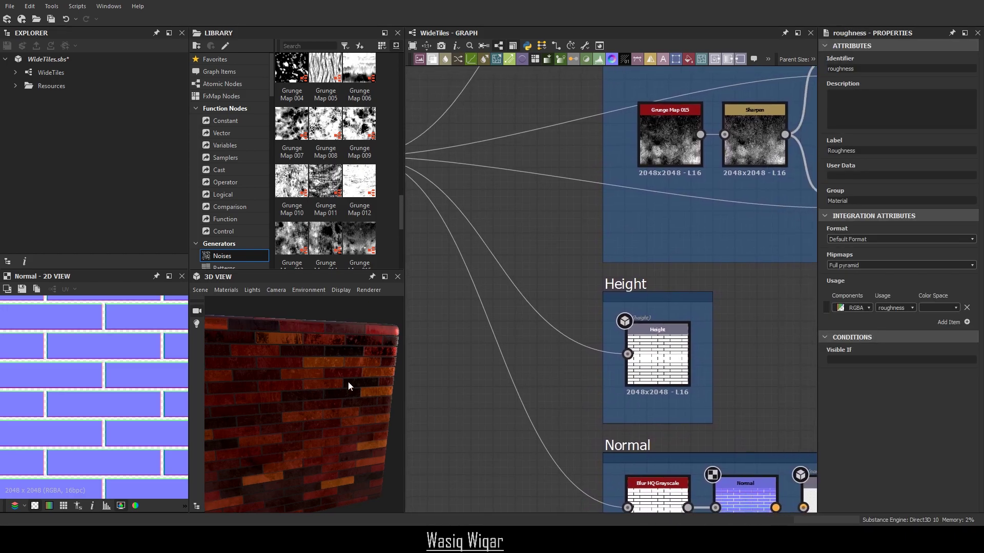
# Examine the height map's effect on the brick cube in the 3D view, from close up and at several angles.
pyautogui.moveTo(348, 383); pyautogui.dragTo(374, 345)
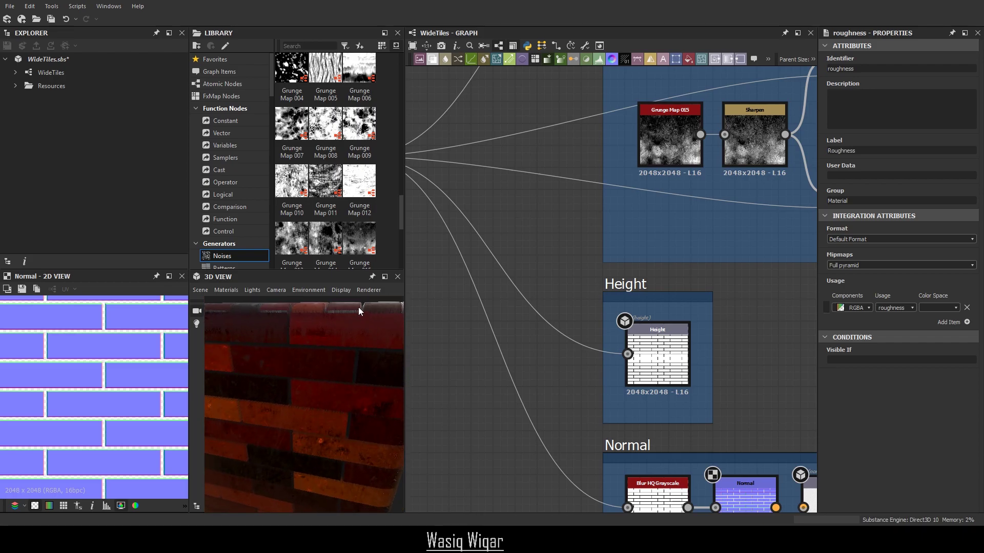
pyautogui.moveTo(358, 306); pyautogui.dragTo(370, 324)
pyautogui.click(373, 325)
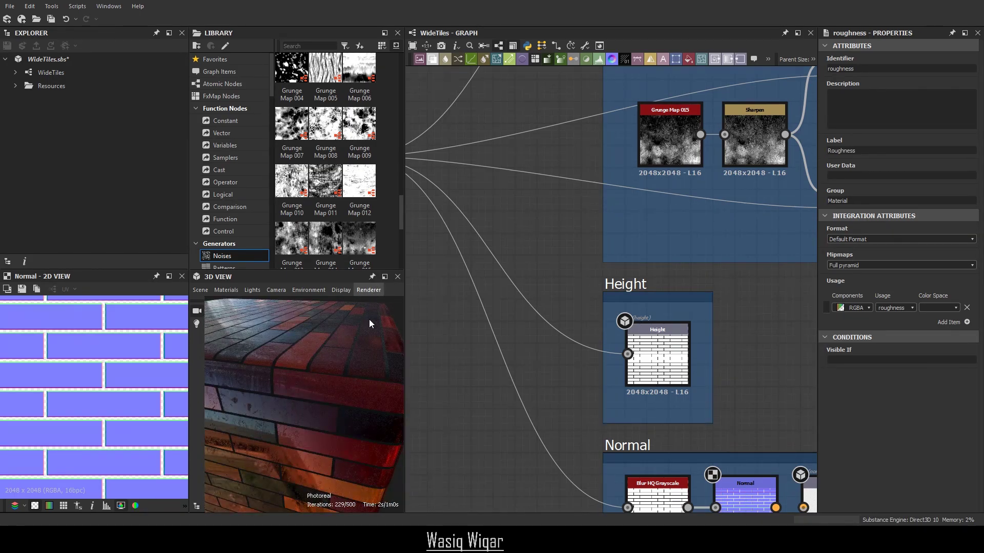
pyautogui.moveTo(369, 320); pyautogui.dragTo(328, 405)
pyautogui.scroll(3, 328, 408)
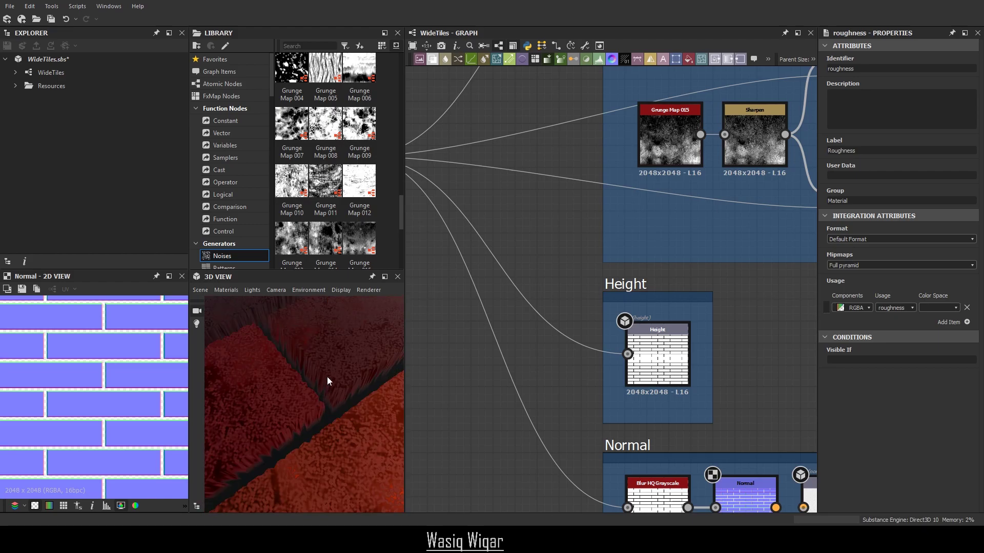
pyautogui.scroll(-5, 338, 416)
pyautogui.moveTo(340, 414); pyautogui.dragTo(349, 376)
pyautogui.scroll(-3, 342, 364)
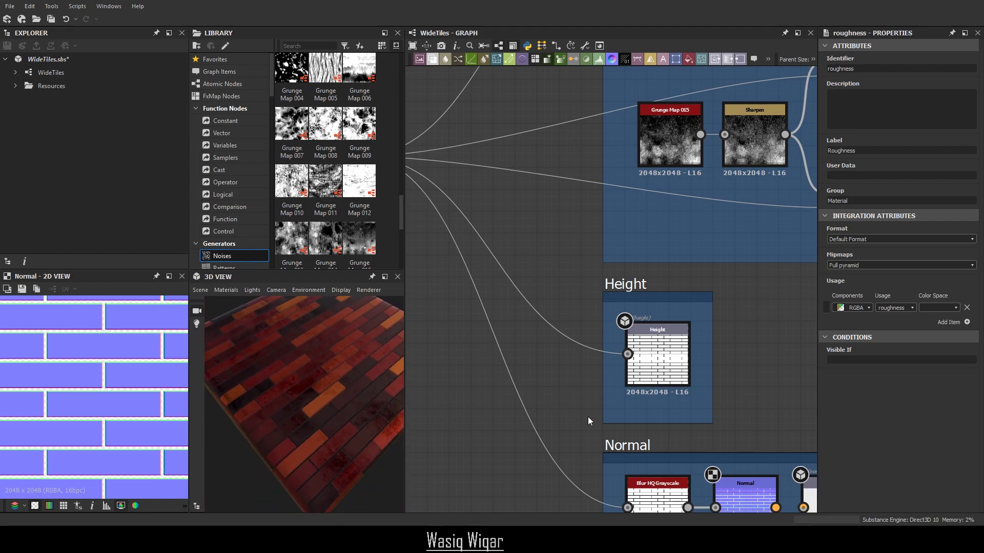
# Connect the Normal node's output to the Normal output node and inspect the brick surface in the 3D view.
pyautogui.moveTo(635, 442); pyautogui.dragTo(525, 338, button='middle')
pyautogui.scroll(2, 525, 338)
pyautogui.moveTo(317, 398); pyautogui.dragTo(288, 379)
pyautogui.scroll(4, 312, 396)
pyautogui.scroll(-3, 312, 392)
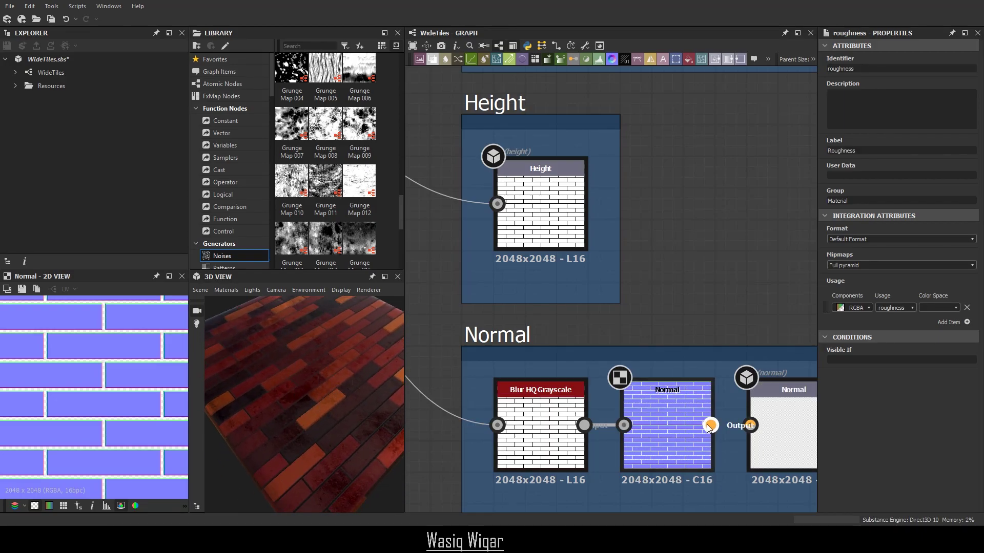
pyautogui.moveTo(711, 425); pyautogui.dragTo(748, 429)
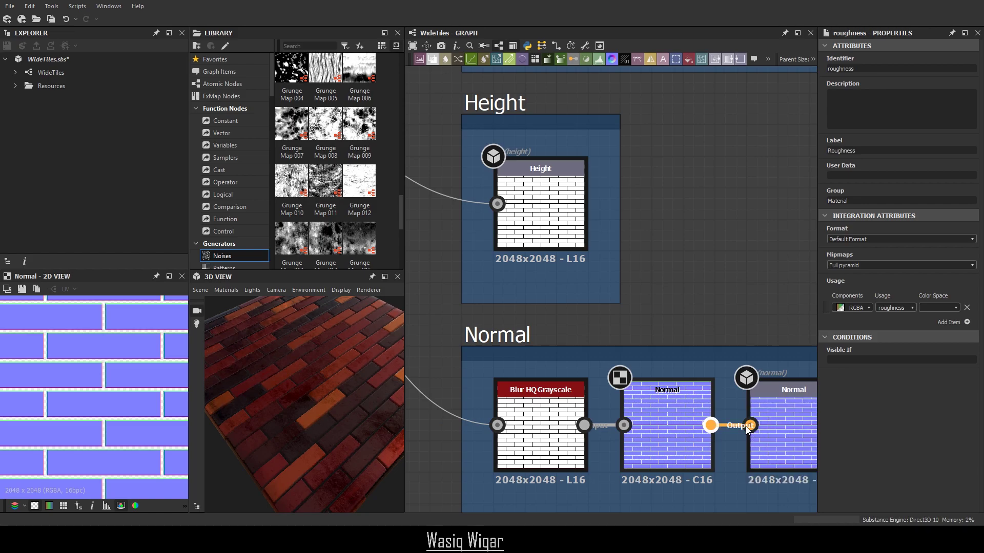
pyautogui.scroll(4, 315, 376)
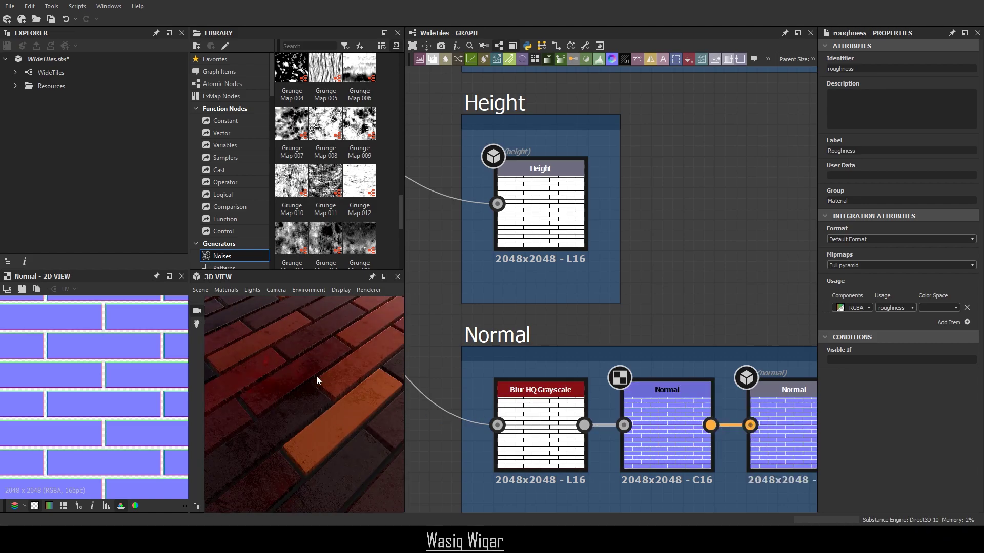
pyautogui.scroll(-2, 315, 376)
# Open the properties of the Blur HQ Grayscale node in the Normal frame.
pyautogui.scroll(-6, 633, 334)
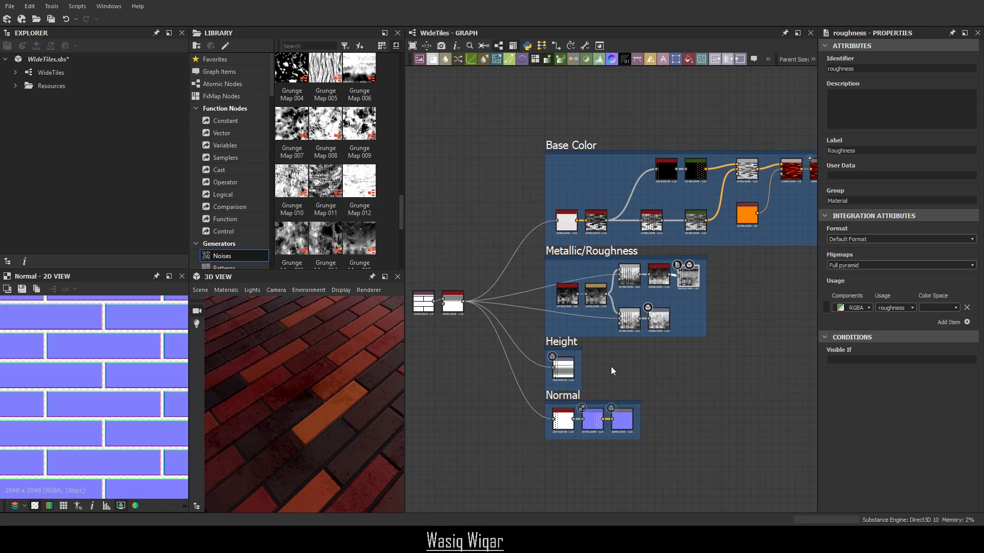
pyautogui.scroll(5, 611, 366)
pyautogui.moveTo(617, 355); pyautogui.dragTo(696, 250, button='middle')
pyautogui.scroll(3, 587, 356)
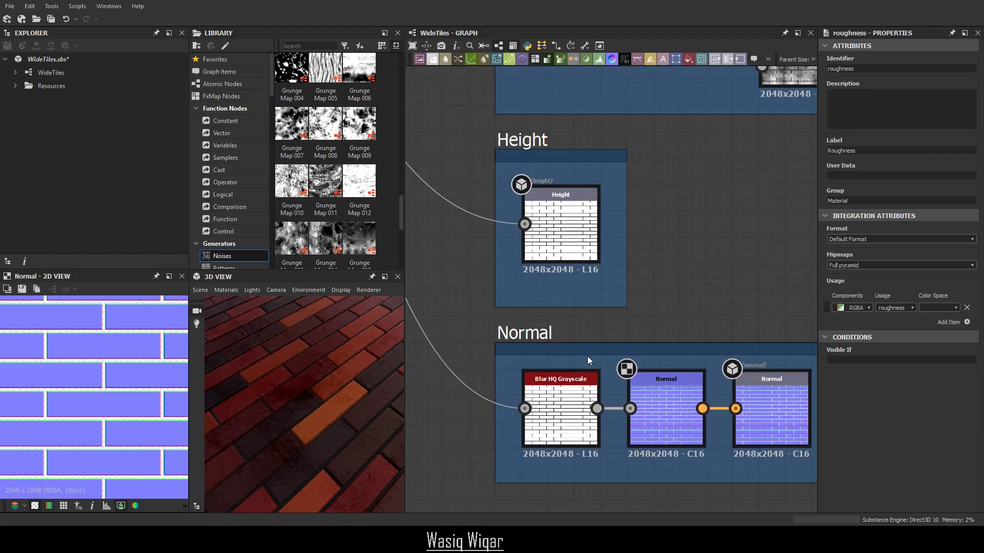
pyautogui.moveTo(582, 370); pyautogui.dragTo(566, 269, button='middle')
pyautogui.scroll(3, 567, 276)
pyautogui.moveTo(737, 354); pyautogui.dragTo(640, 296, button='middle')
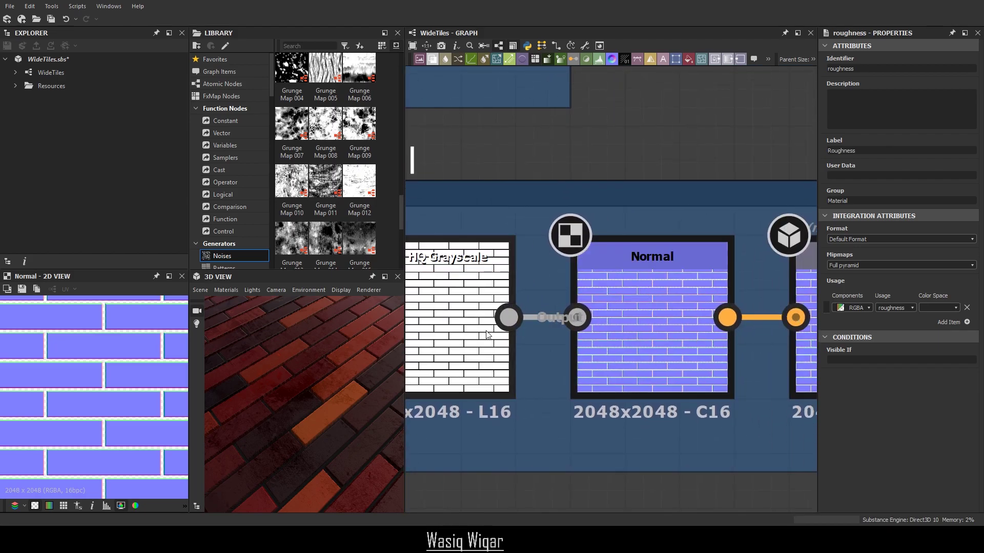
pyautogui.click(478, 308)
pyautogui.moveTo(550, 200); pyautogui.dragTo(644, 194, button='middle')
pyautogui.scroll(1, 661, 182)
pyautogui.scroll(3, 293, 373)
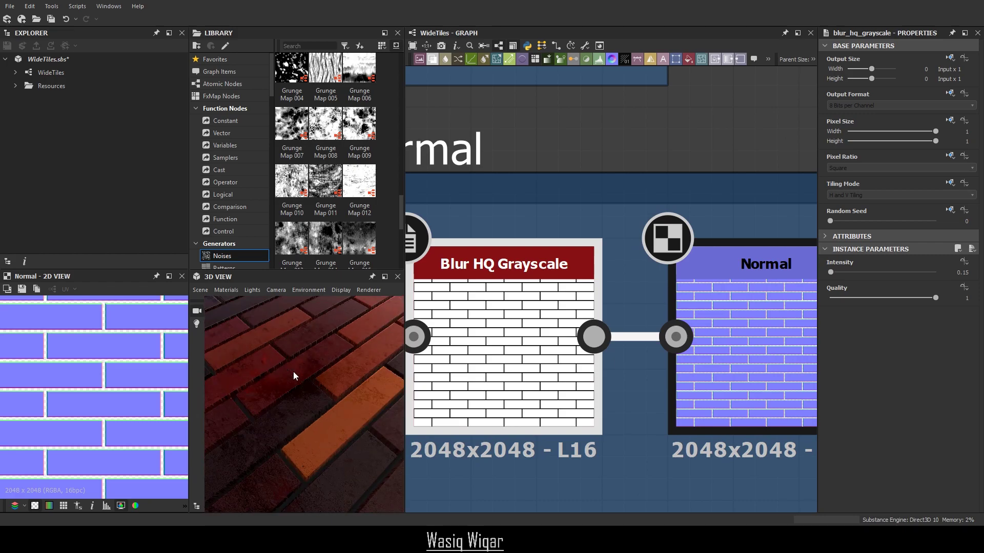
pyautogui.scroll(-2, 293, 375)
pyautogui.moveTo(637, 154); pyautogui.dragTo(671, 149, button='middle')
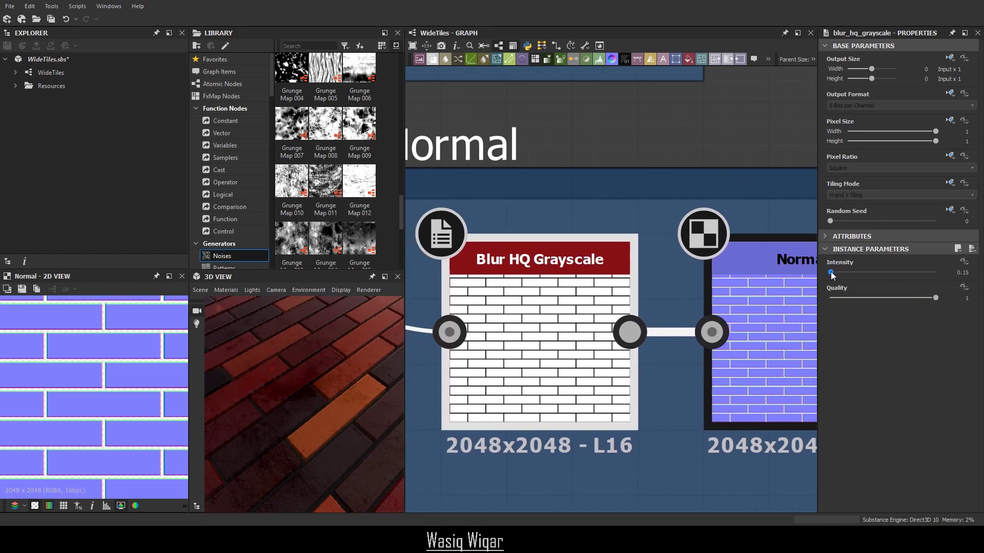
# Try reducing the Blur HQ Grayscale node's Intensity and set it back to 0.15.
pyautogui.moveTo(833, 275)
pyautogui.mouseDown()
pyautogui.moveTo(812, 277)
pyautogui.moveTo(841, 277)
pyautogui.moveTo(829, 272)
pyautogui.mouseUp()
pyautogui.click(961, 272)
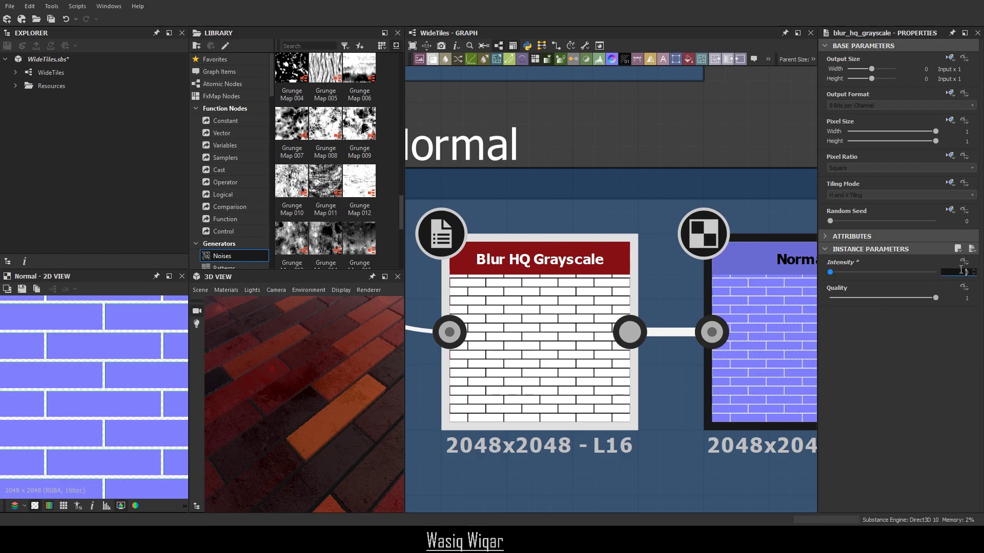
pyautogui.write('0.05')
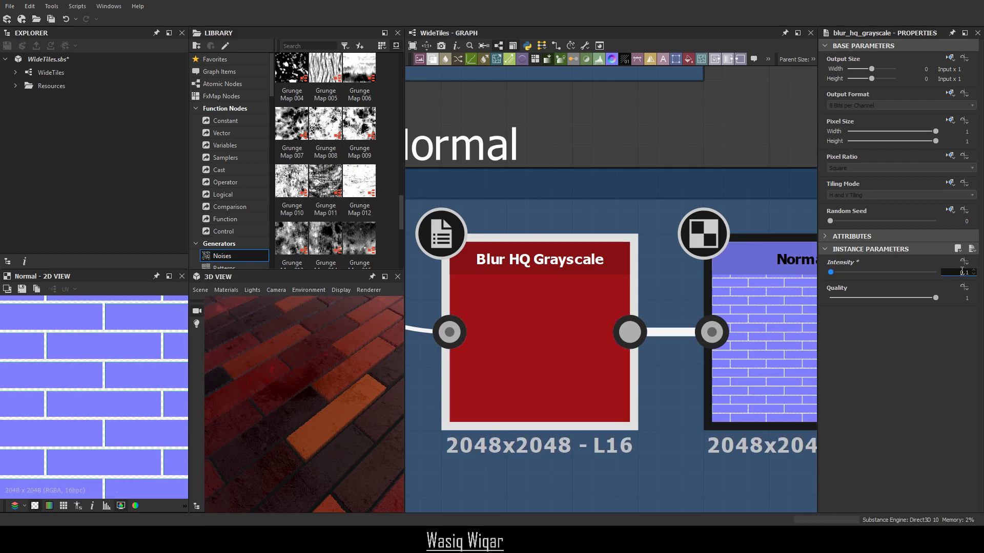
pyautogui.write('0.15')
pyautogui.press('Return')
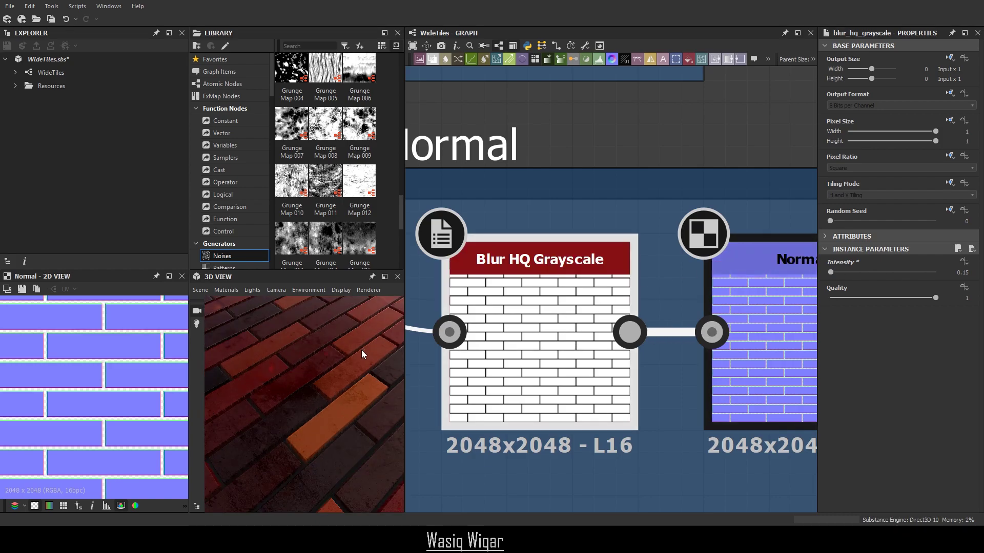
# Raise the Blur HQ Grayscale node's Intensity to 0.7 and inspect the brick edges in the 3D view.
pyautogui.moveTo(829, 275); pyautogui.dragTo(834, 275)
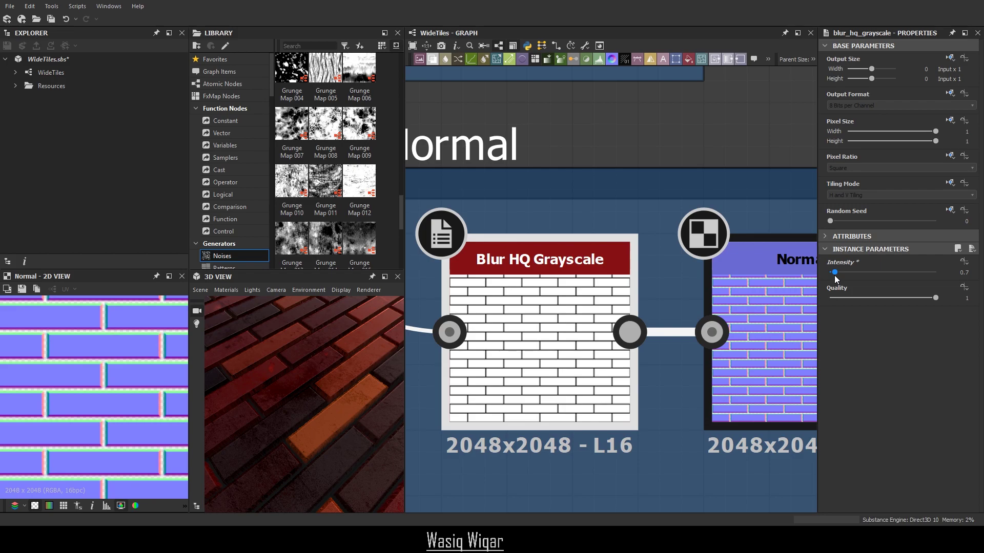
pyautogui.scroll(3, 334, 432)
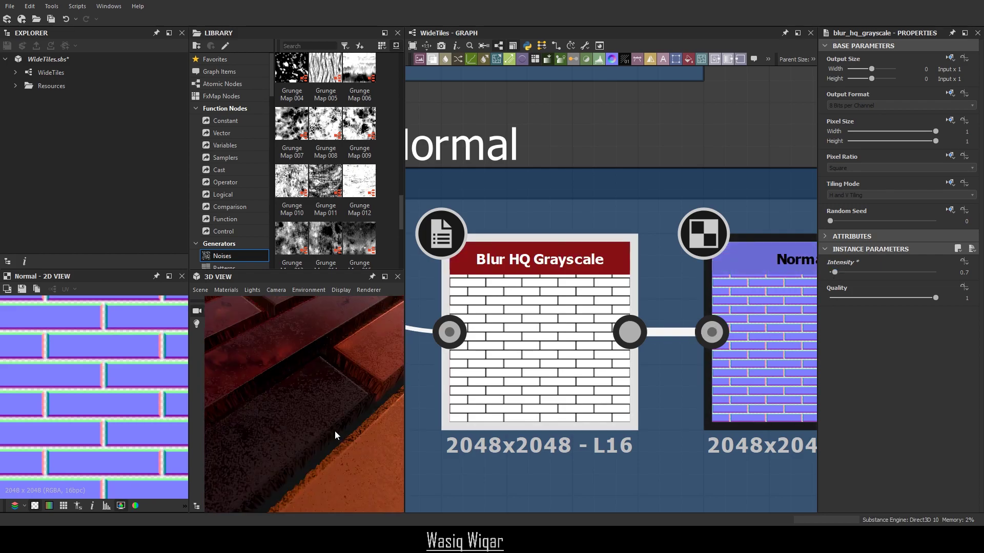
pyautogui.scroll(-5, 334, 429)
pyautogui.scroll(3, 336, 421)
pyautogui.moveTo(336, 420); pyautogui.dragTo(377, 370)
pyautogui.scroll(-4, 374, 373)
pyautogui.scroll(10, 372, 369)
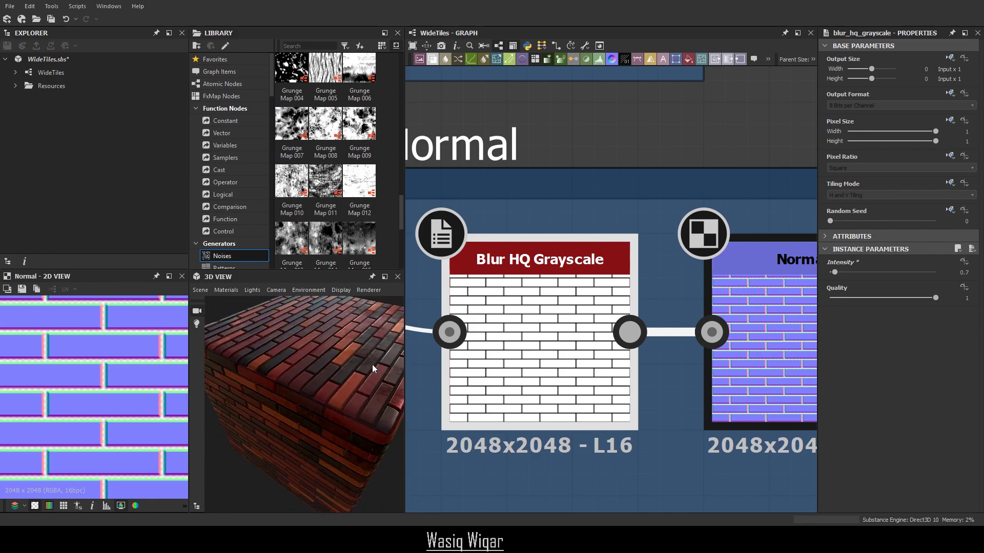
# Set the blur Intensity to 1 and check the softened brick edges up close in the 3D view.
pyautogui.click(968, 272)
pyautogui.write('1')
pyautogui.press('Return')
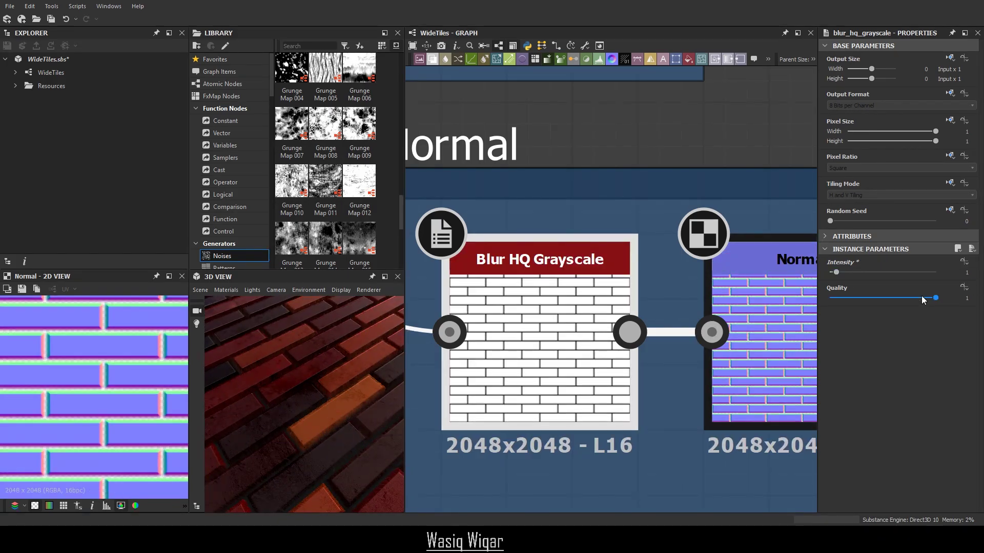
pyautogui.moveTo(317, 430); pyautogui.dragTo(326, 428)
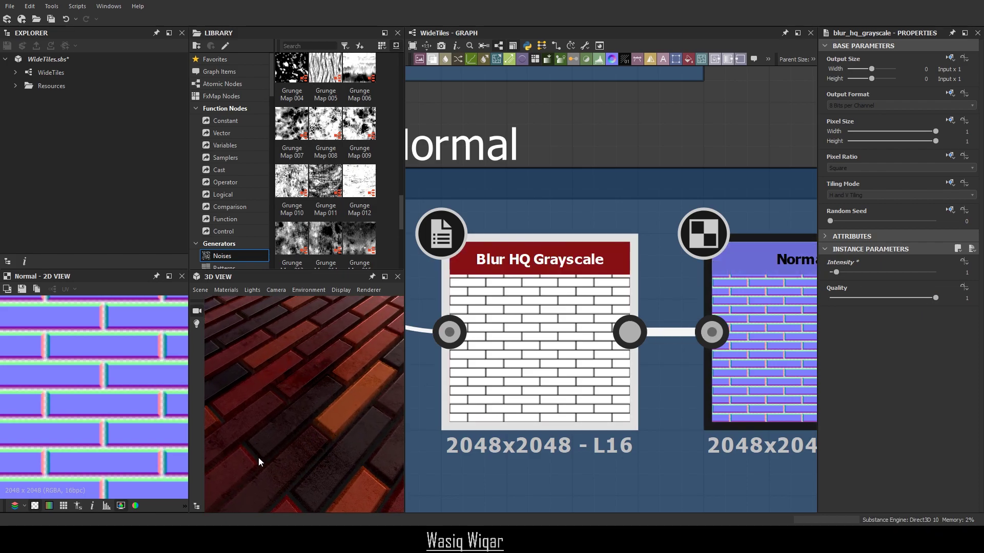
pyautogui.scroll(4, 251, 460)
pyautogui.moveTo(251, 457); pyautogui.dragTo(333, 410)
# Try other blur Intensity values, going down to 0.45 and back up to 0.57.
pyautogui.click(968, 272)
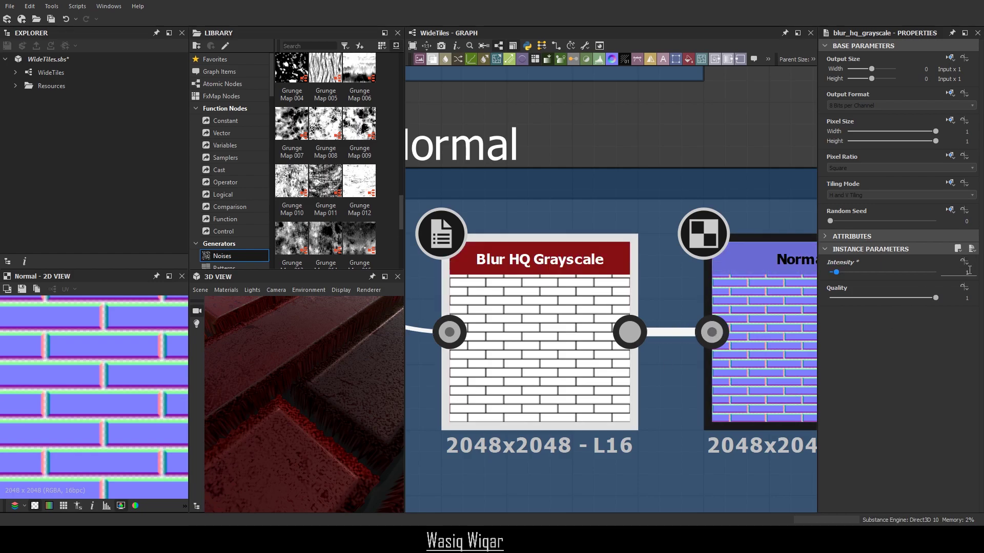
pyautogui.write('0.77')
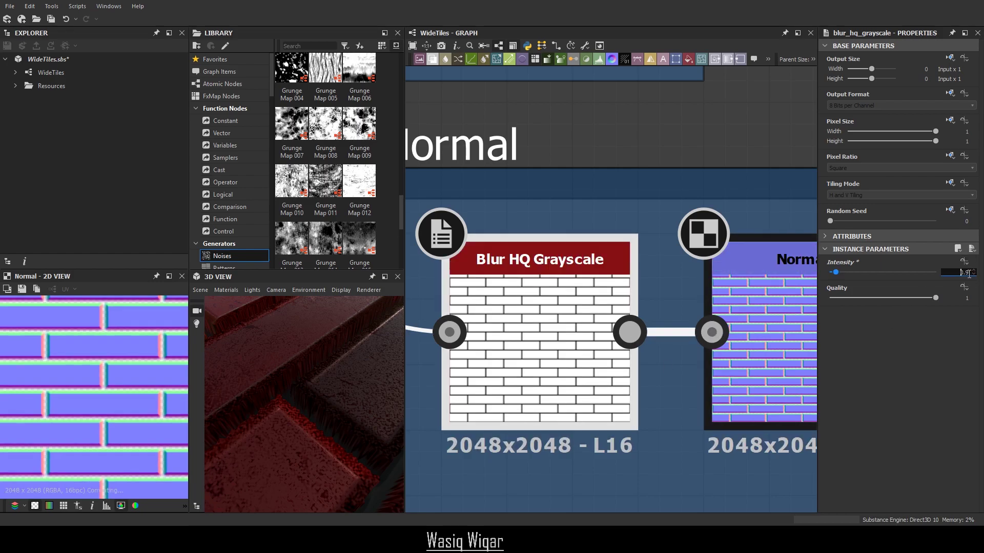
pyautogui.scroll(-20, 968, 276)
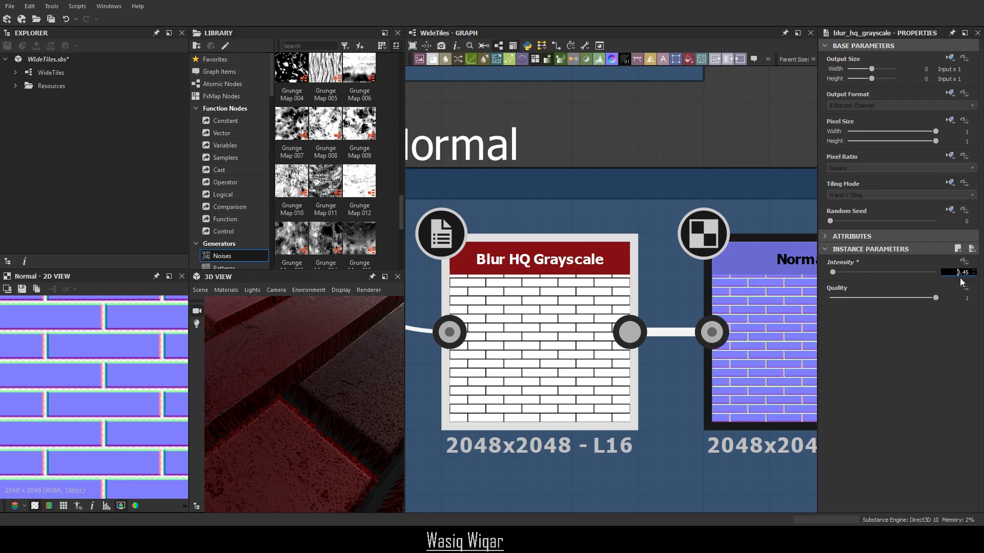
pyautogui.scroll(9, 960, 273)
pyautogui.scroll(1, 960, 273)
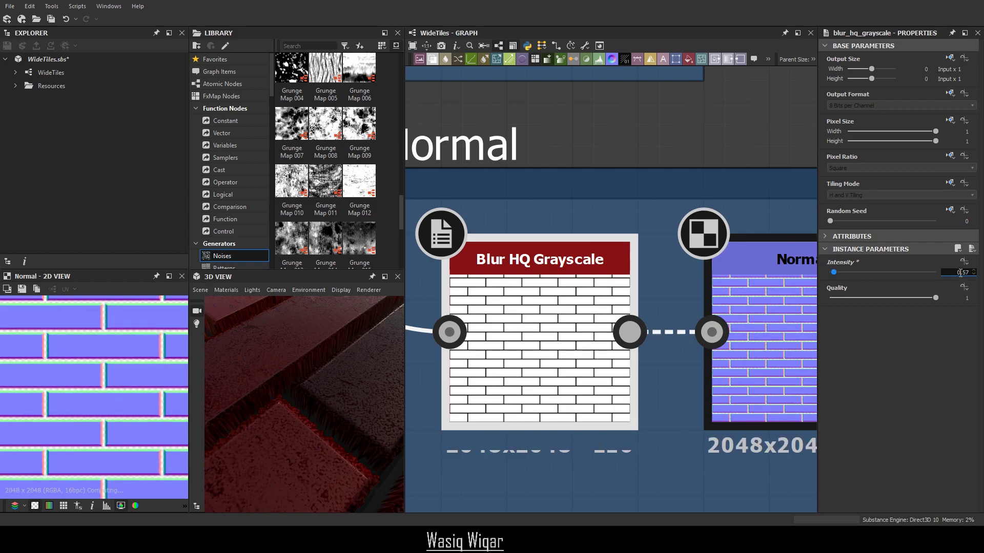
# Set the Blur HQ Grayscale node's Intensity to 0.5 and view the resulting bricks in the 3D view.
pyautogui.doubleClick(960, 272)
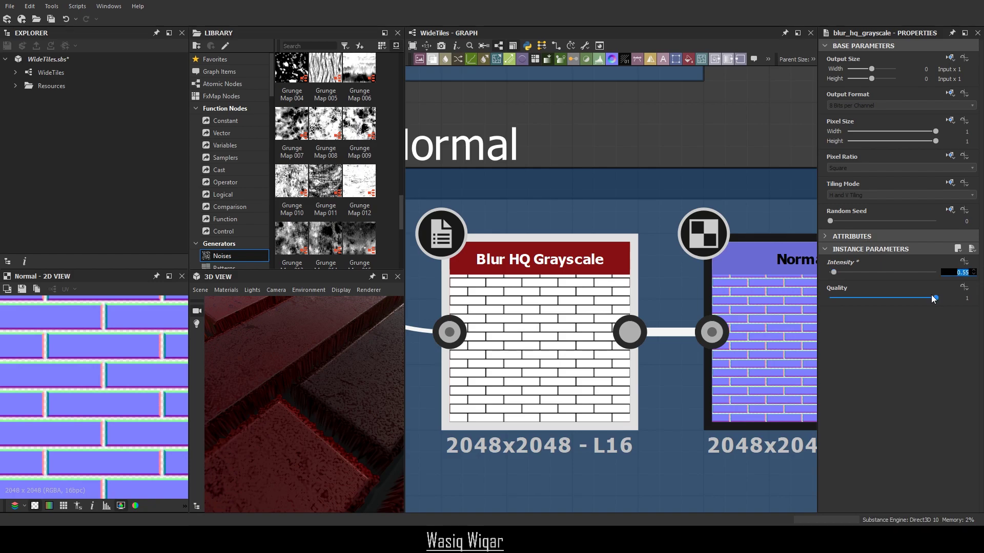
pyautogui.write('0.5')
pyautogui.press('Return')
pyautogui.scroll(-5, 317, 358)
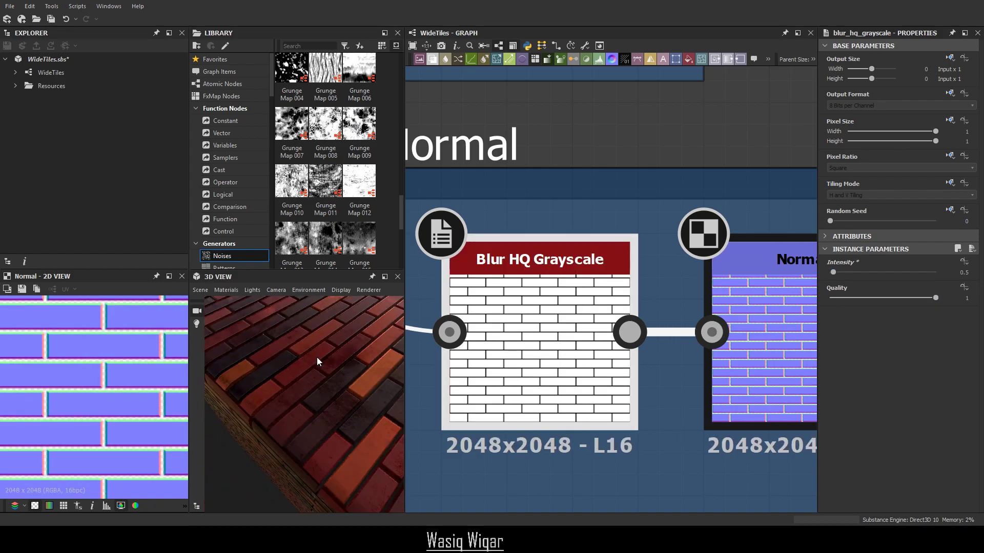
pyautogui.moveTo(317, 358)
pyautogui.mouseDown()
pyautogui.moveTo(362, 336)
pyautogui.moveTo(230, 417)
pyautogui.moveTo(315, 346)
pyautogui.moveTo(314, 370)
pyautogui.mouseUp()
pyautogui.scroll(4, 313, 371)
pyautogui.moveTo(371, 349); pyautogui.dragTo(302, 380, button='middle')
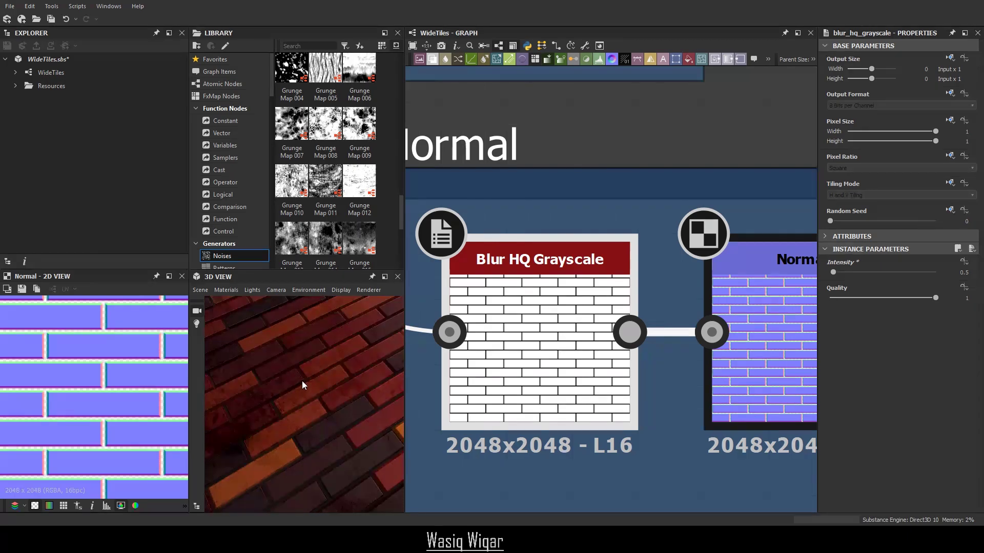
# Deselect the nodes and save the WideTiles package.
pyautogui.click(539, 143)
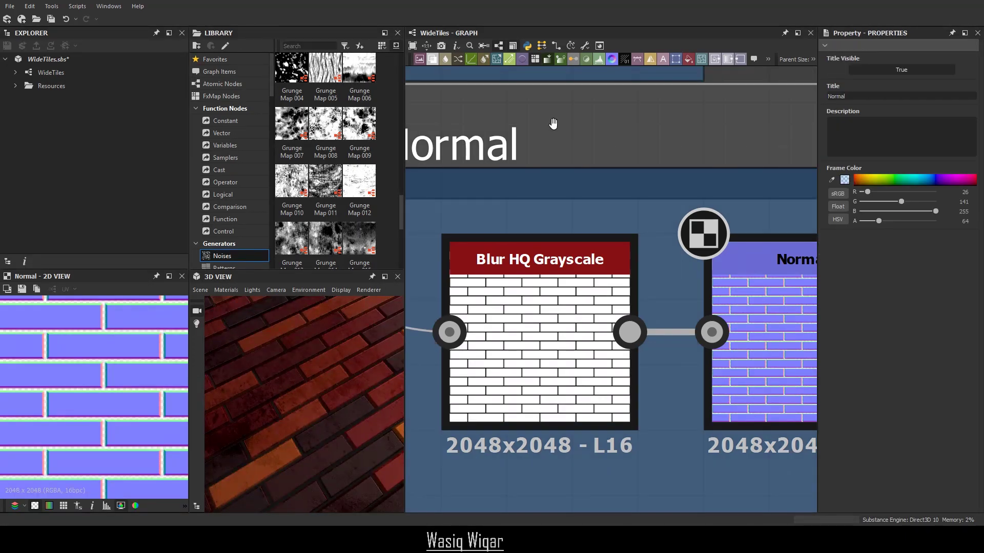
pyautogui.scroll(-6, 553, 127)
pyautogui.moveTo(550, 281); pyautogui.dragTo(545, 428, button='middle')
pyautogui.click(651, 209)
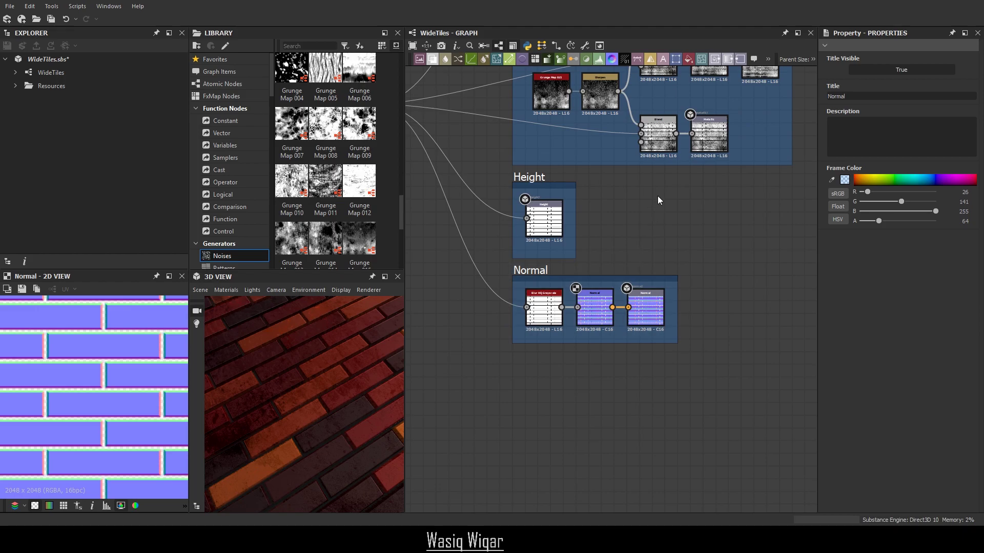
pyautogui.hotkey('ctrl', 's')
# Review the whole graph across the Base Color, Metallic/Roughness, Height and Normal frames.
pyautogui.moveTo(649, 214); pyautogui.dragTo(638, 290, button='middle')
pyautogui.moveTo(594, 142); pyautogui.dragTo(557, 331, button='middle')
pyautogui.scroll(-5, 541, 369)
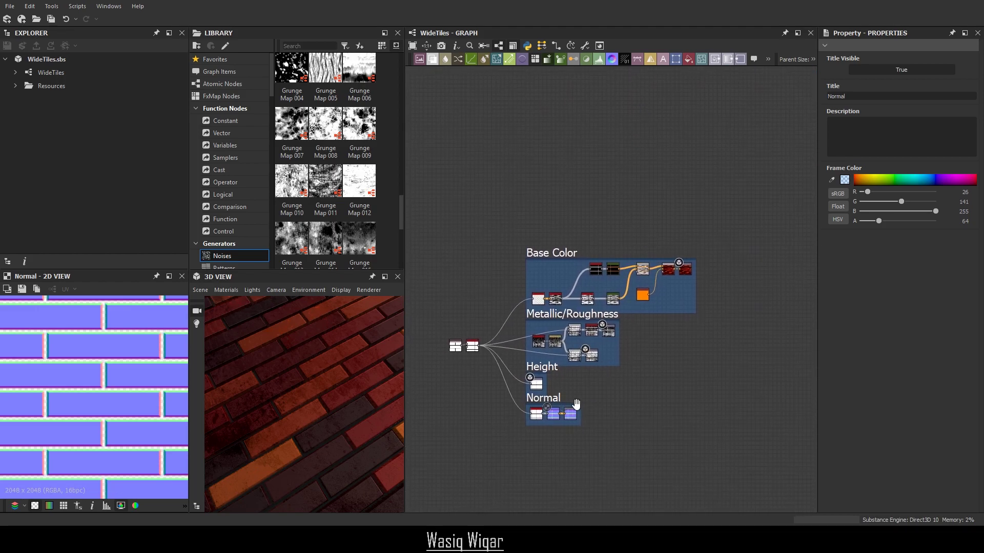
pyautogui.moveTo(602, 380)
pyautogui.mouseDown(button='middle')
pyautogui.moveTo(614, 366)
pyautogui.moveTo(602, 374)
pyautogui.mouseUp(button='middle')
pyautogui.scroll(3, 576, 380)
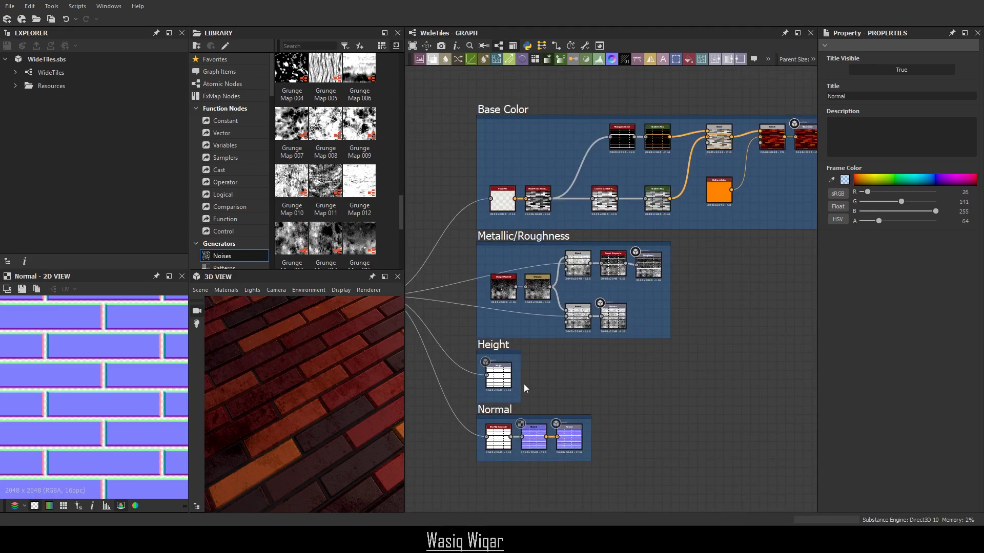
pyautogui.scroll(2, 523, 383)
pyautogui.scroll(3, 561, 400)
pyautogui.scroll(-2, 515, 320)
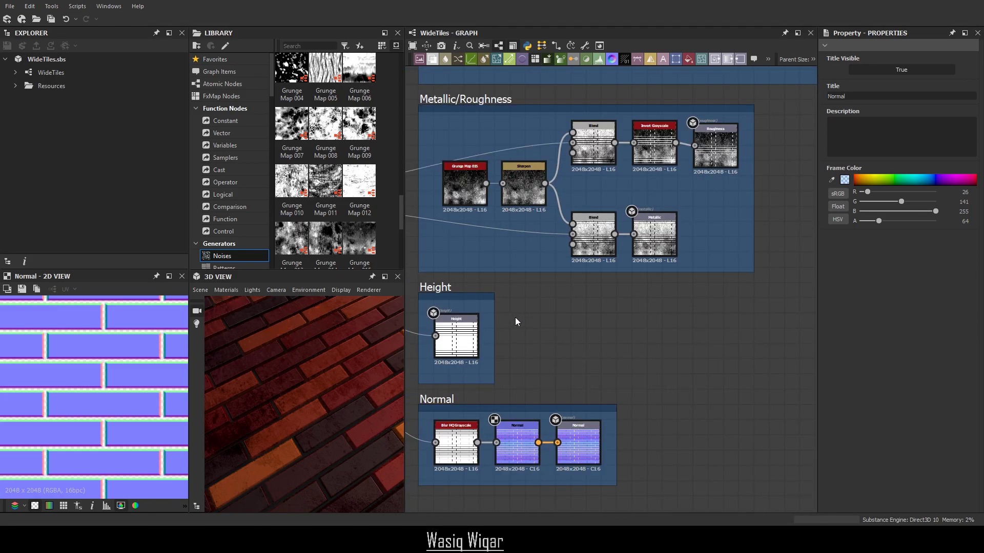
pyautogui.moveTo(523, 321); pyautogui.dragTo(543, 392, button='middle')
pyautogui.scroll(-5, 541, 391)
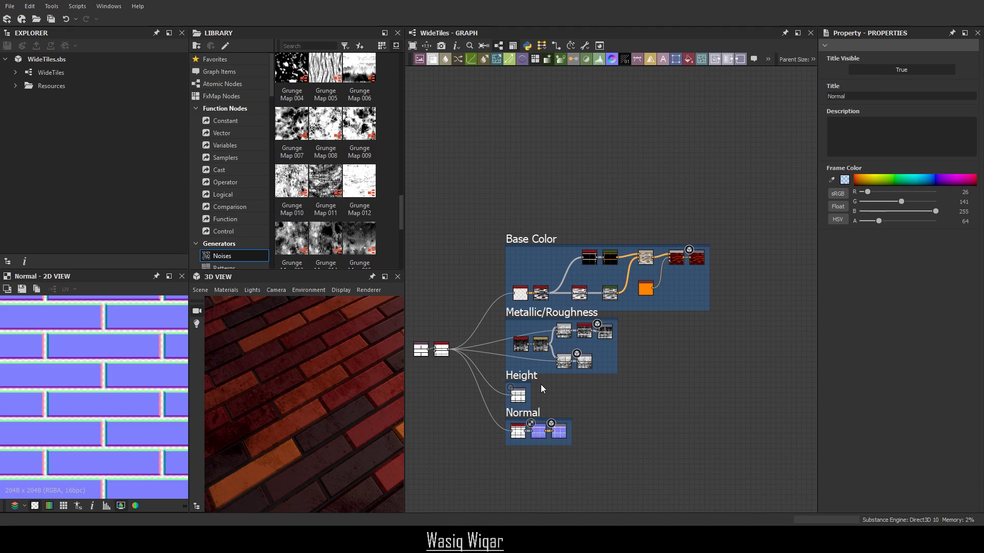
pyautogui.scroll(3, 597, 351)
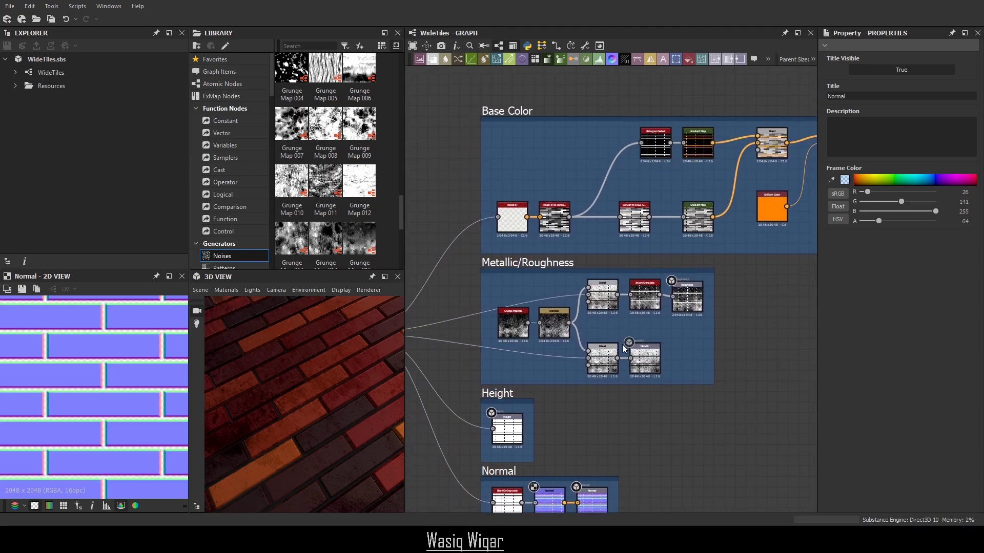
pyautogui.moveTo(591, 324); pyautogui.dragTo(601, 286, button='middle')
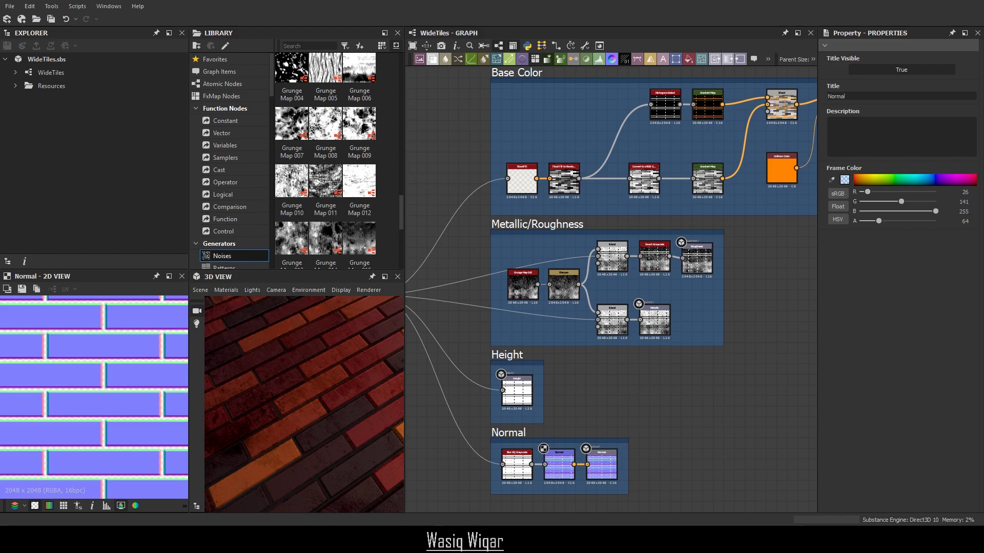